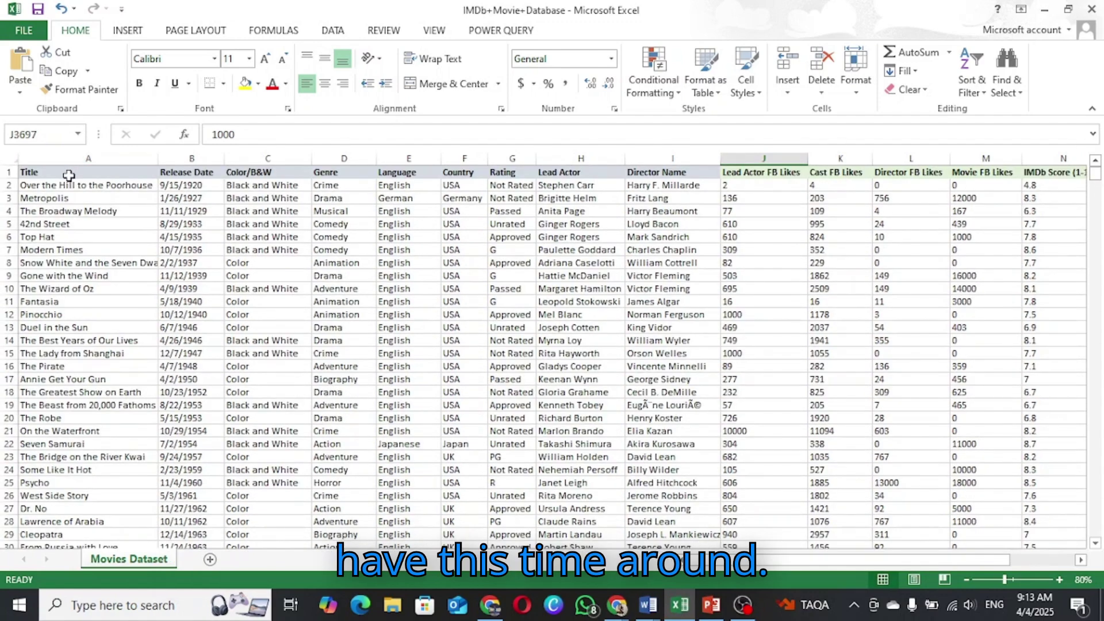
Create a PivotTable on a new worksheet from the Movies Dataset range A1:R3726
{"action": "left_click", "coordinate": [69, 173]}
{"action": "key", "text": "ctrl+shift+Right"}
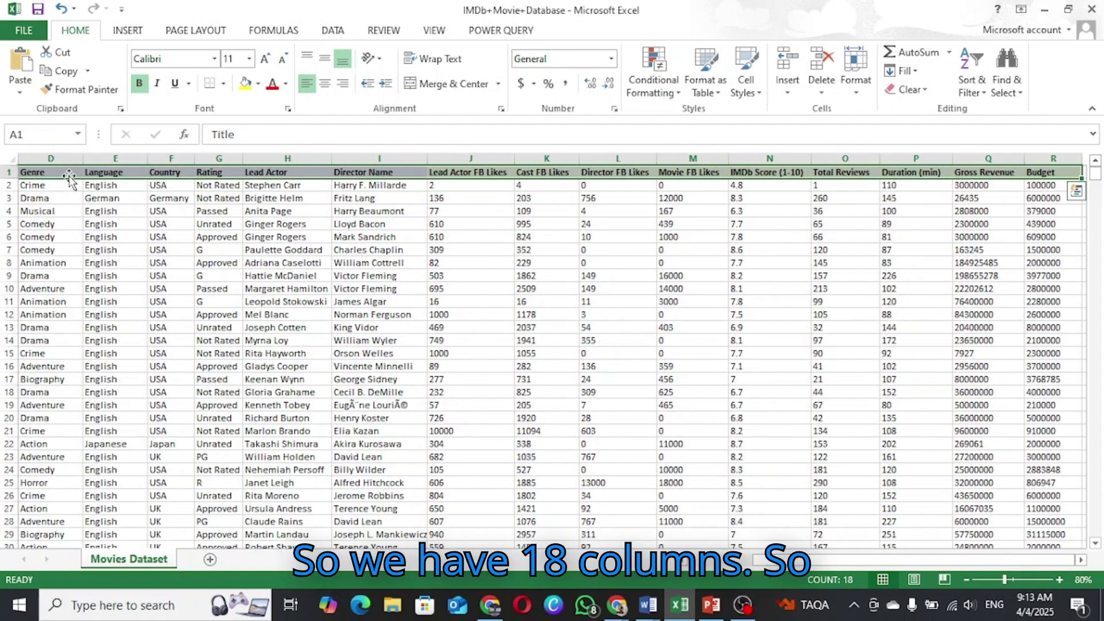
{"action": "left_click", "coordinate": [156, 211]}
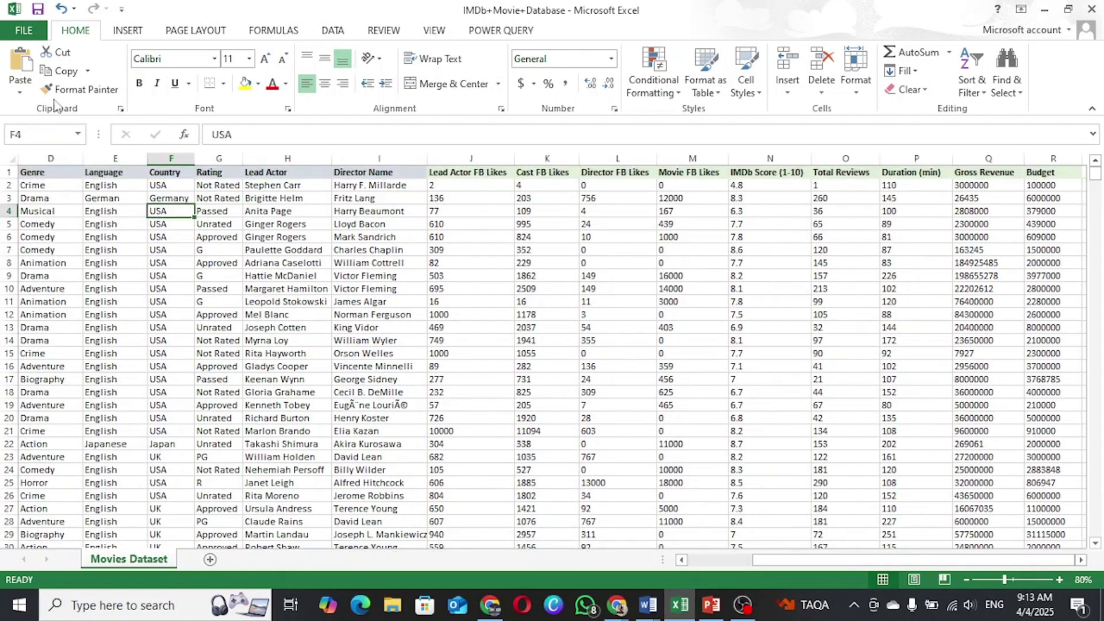
{"action": "left_click", "coordinate": [129, 34]}
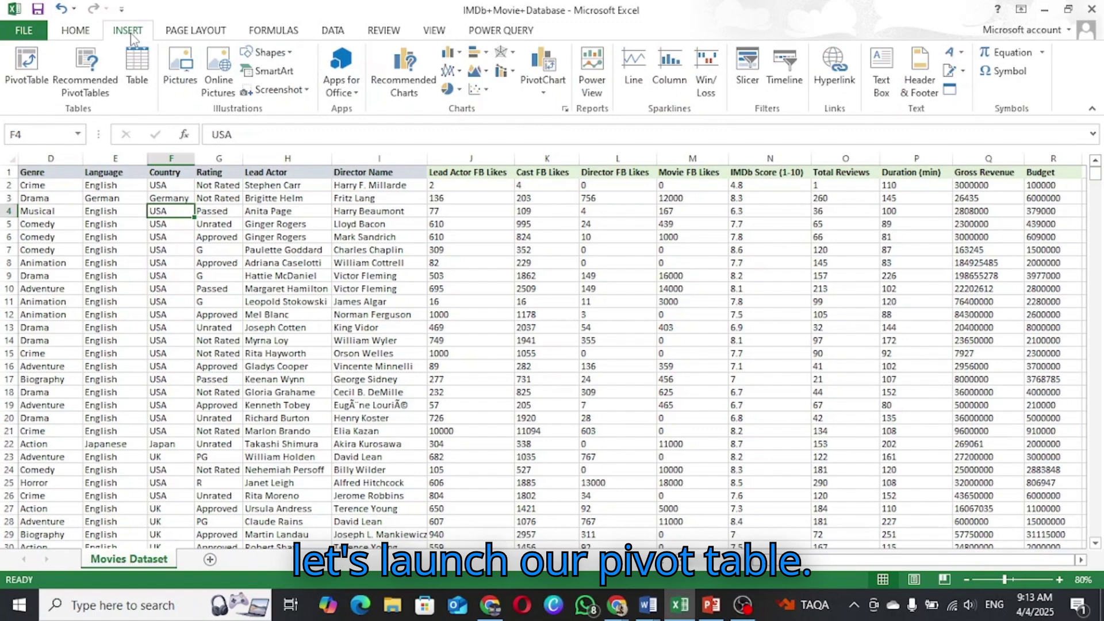
{"action": "left_click", "coordinate": [23, 66]}
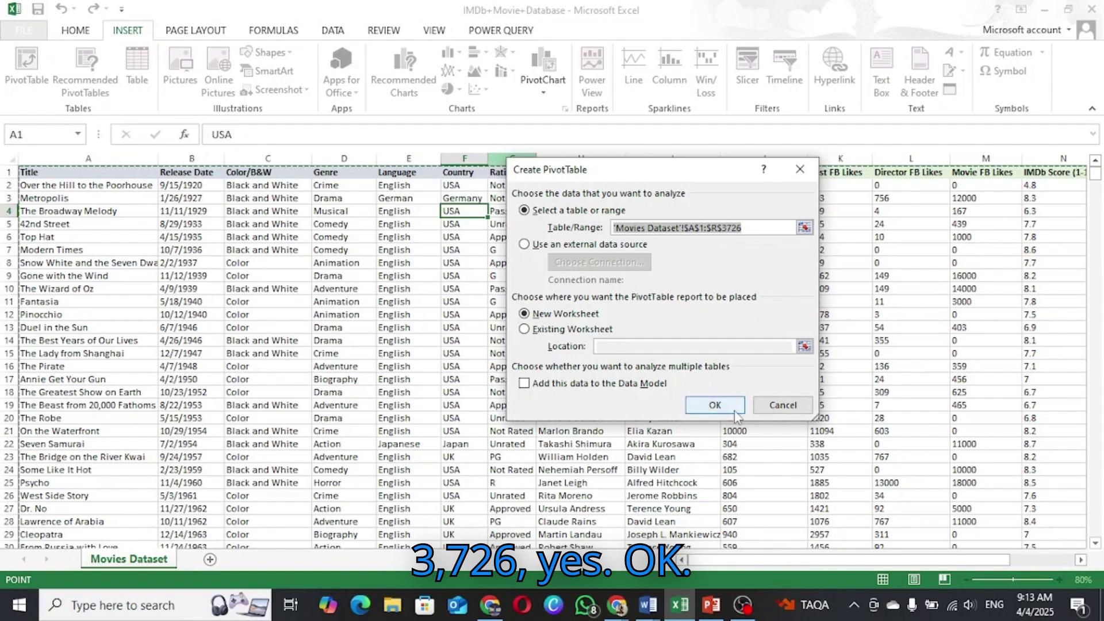
{"action": "left_click", "coordinate": [714, 405]}
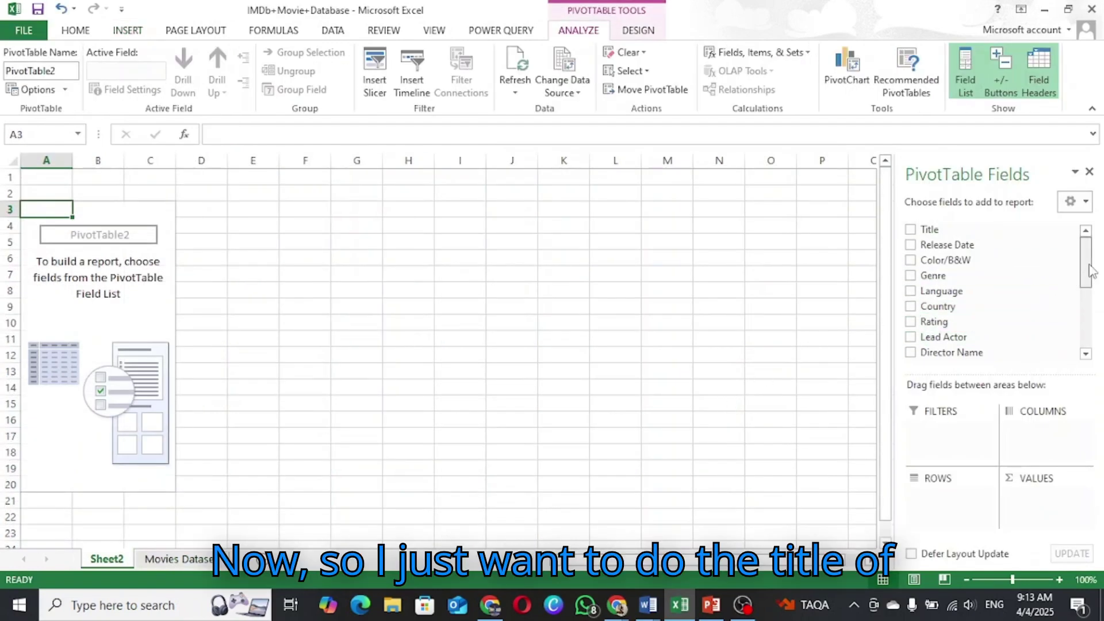
Add Title to the PivotTable rows and Gross Revenue to the values
{"action": "left_click_drag", "start_coordinate": [967, 232], "coordinate": [943, 510]}
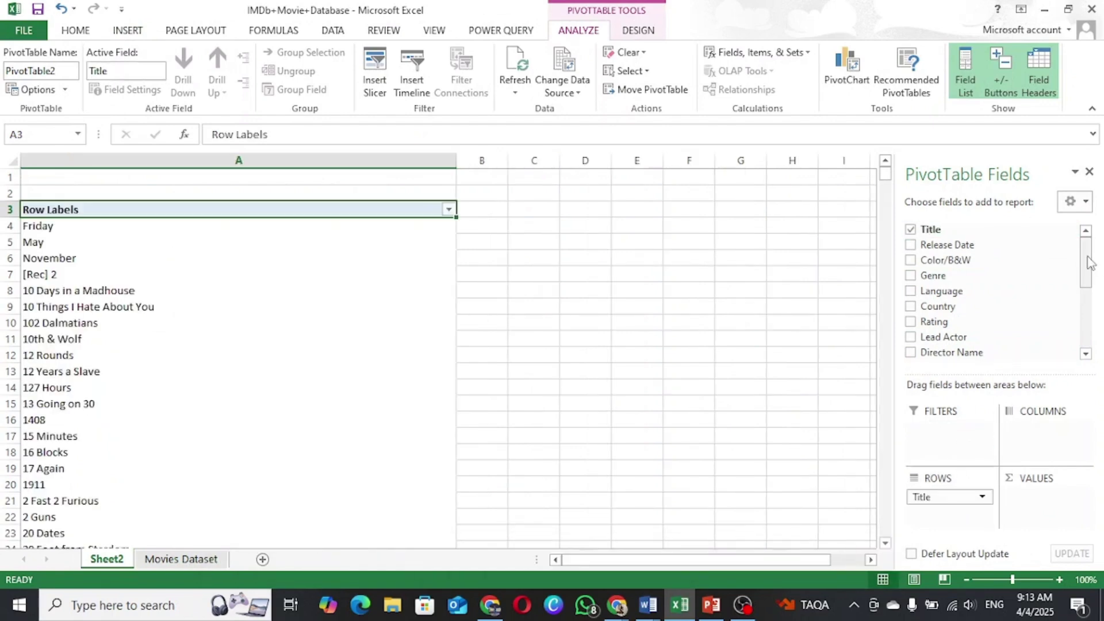
{"action": "left_click_drag", "start_coordinate": [1087, 263], "coordinate": [1085, 343]}
{"action": "left_click_drag", "start_coordinate": [981, 316], "coordinate": [1050, 508]}
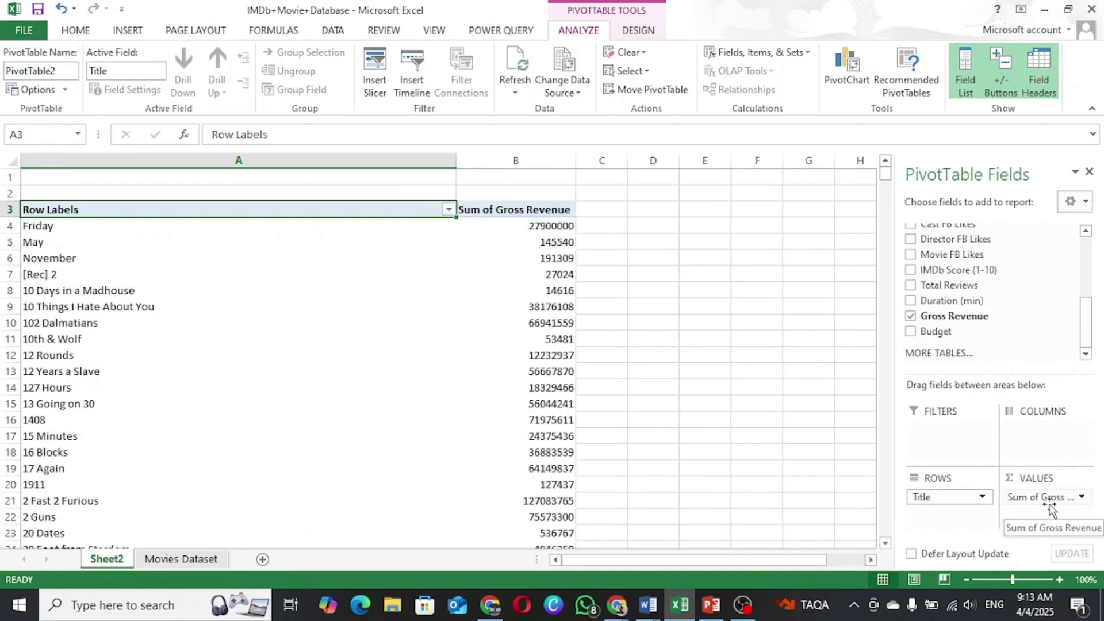
Format only the first gross revenue cell, B4, as $ currency with 0 decimal places
{"action": "left_click", "coordinate": [540, 226]}
{"action": "right_click", "coordinate": [541, 227]}
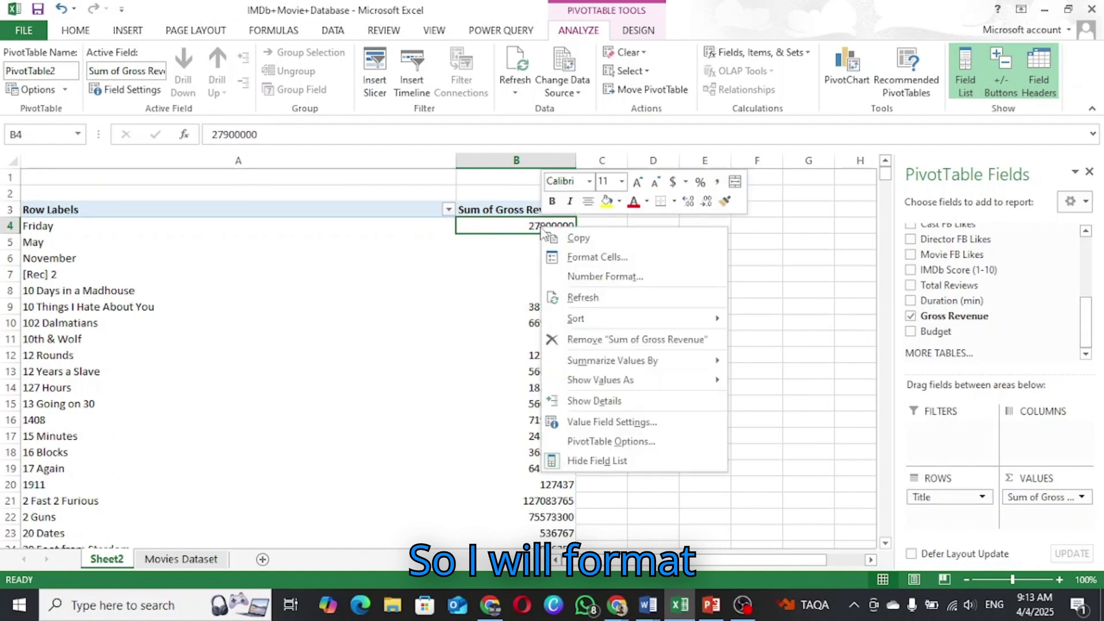
{"action": "left_click", "coordinate": [608, 255]}
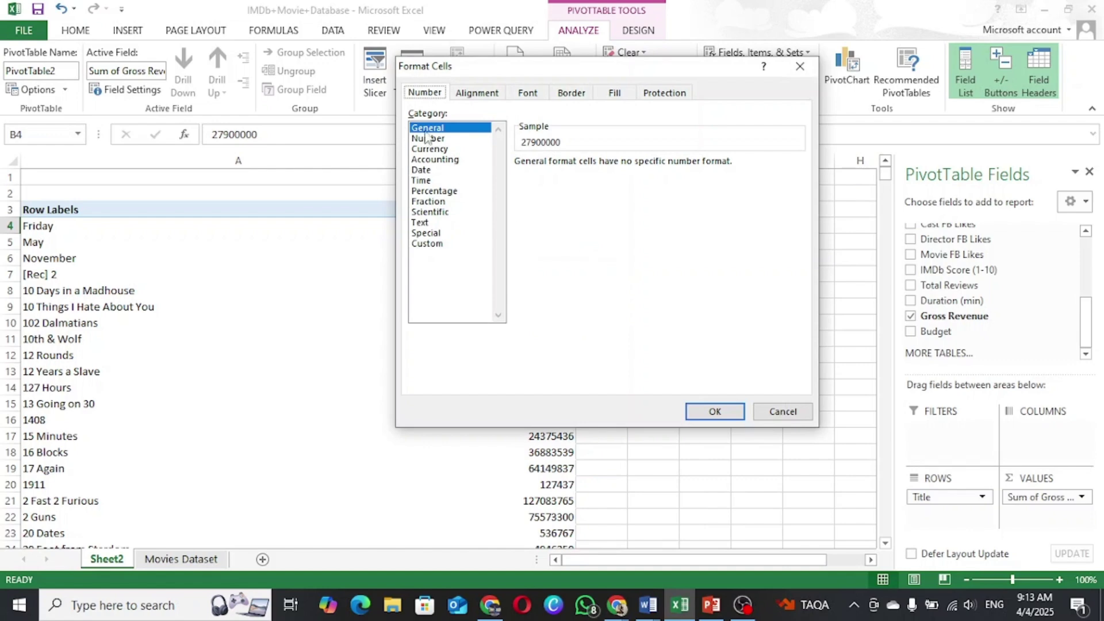
{"action": "left_click", "coordinate": [437, 149]}
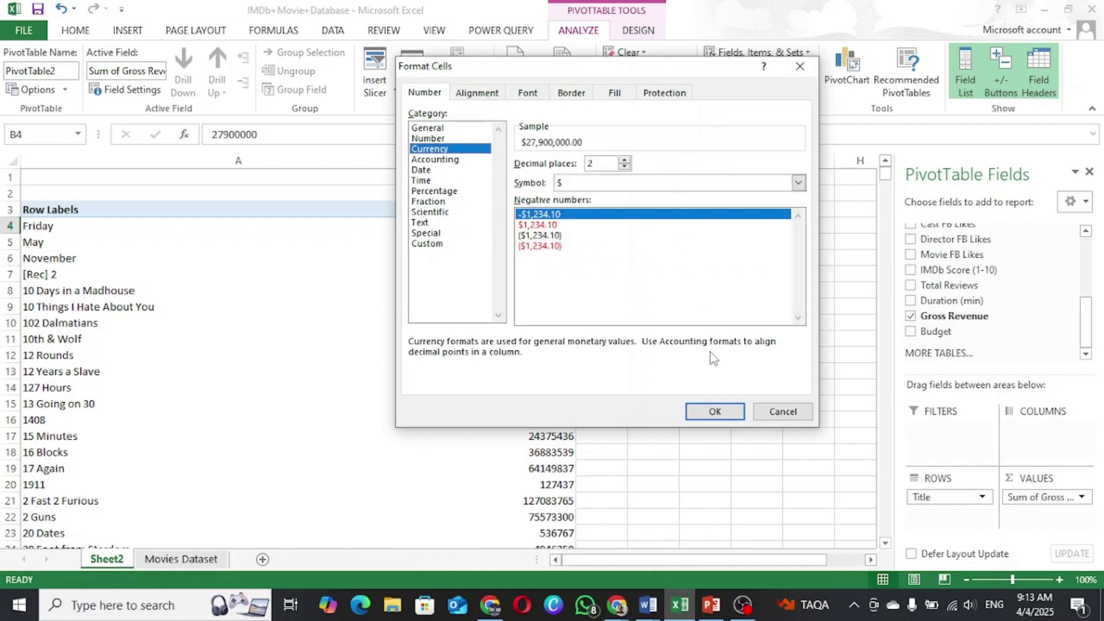
{"action": "left_click", "coordinate": [624, 167]}
{"action": "left_click", "coordinate": [624, 166]}
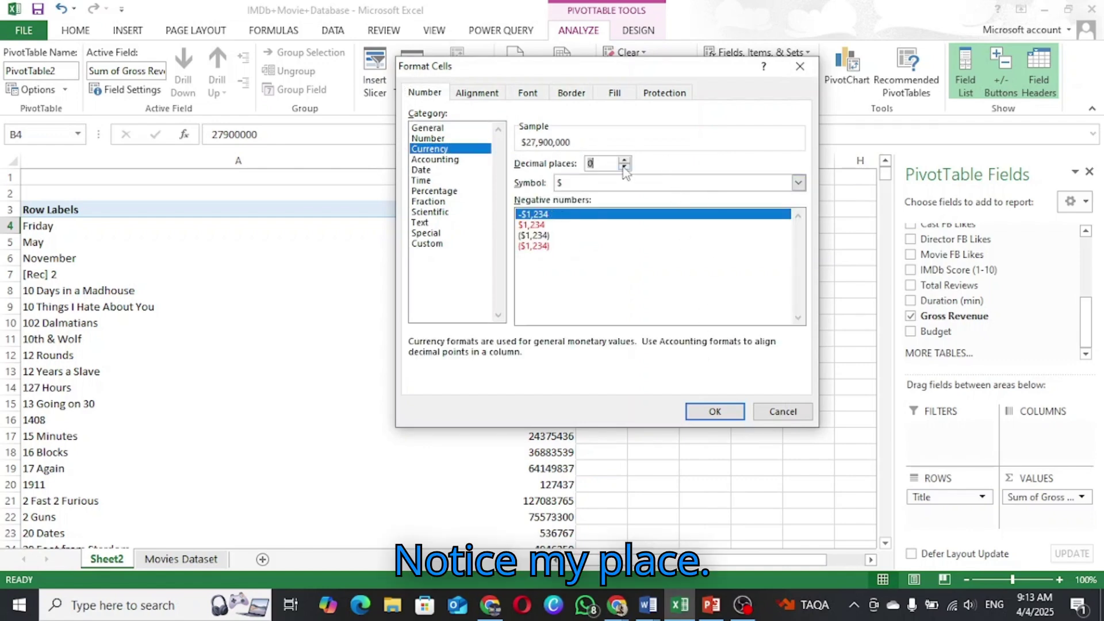
{"action": "left_click", "coordinate": [715, 411]}
{"action": "left_click", "coordinate": [713, 410]}
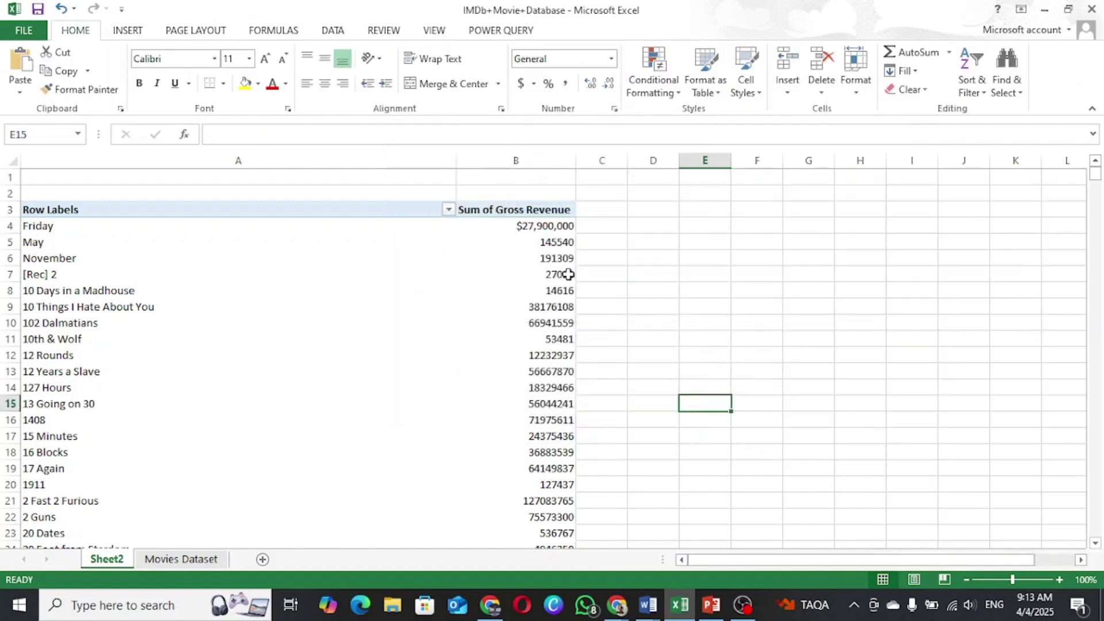
Set the number format of the whole Sum of Gross Revenue field to $ currency with 0 decimal places
{"action": "left_click", "coordinate": [529, 228]}
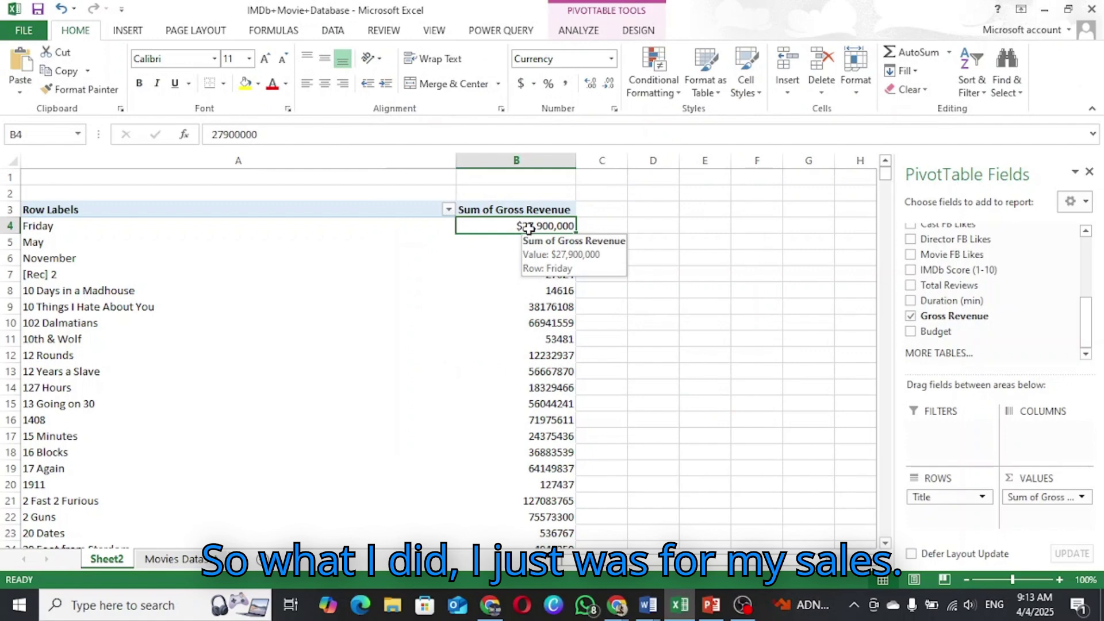
{"action": "right_click", "coordinate": [529, 229]}
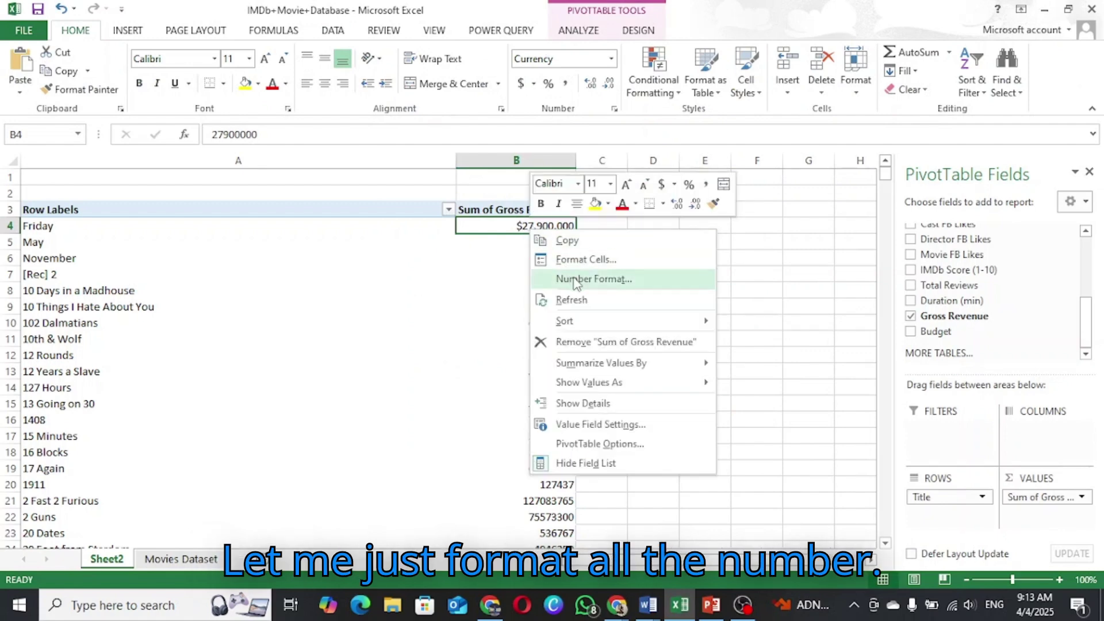
{"action": "left_click", "coordinate": [573, 280]}
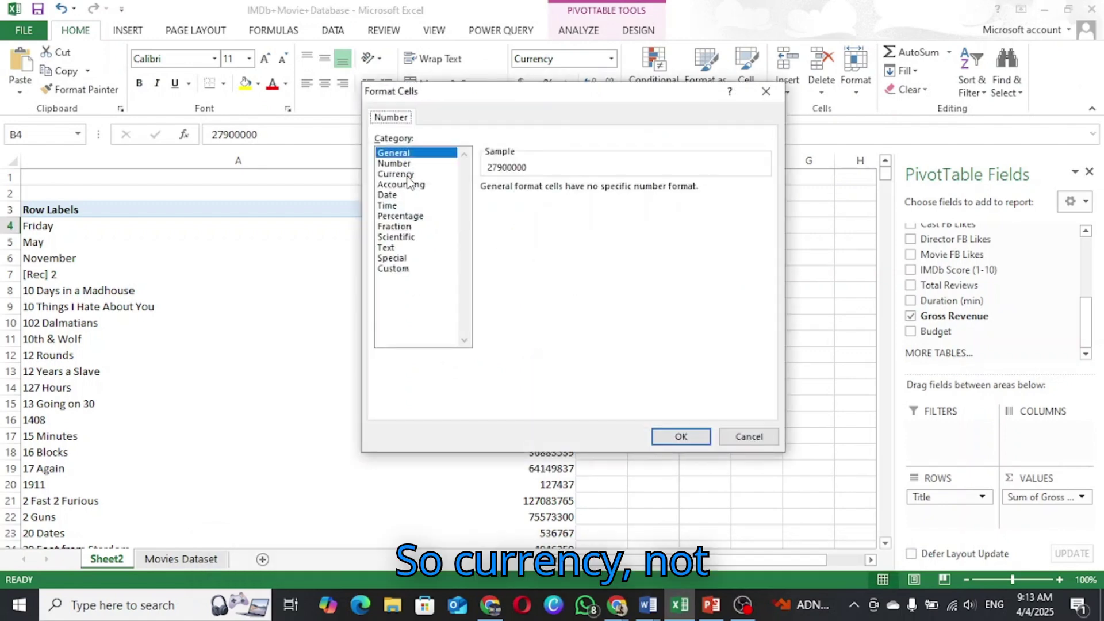
{"action": "left_click", "coordinate": [408, 174]}
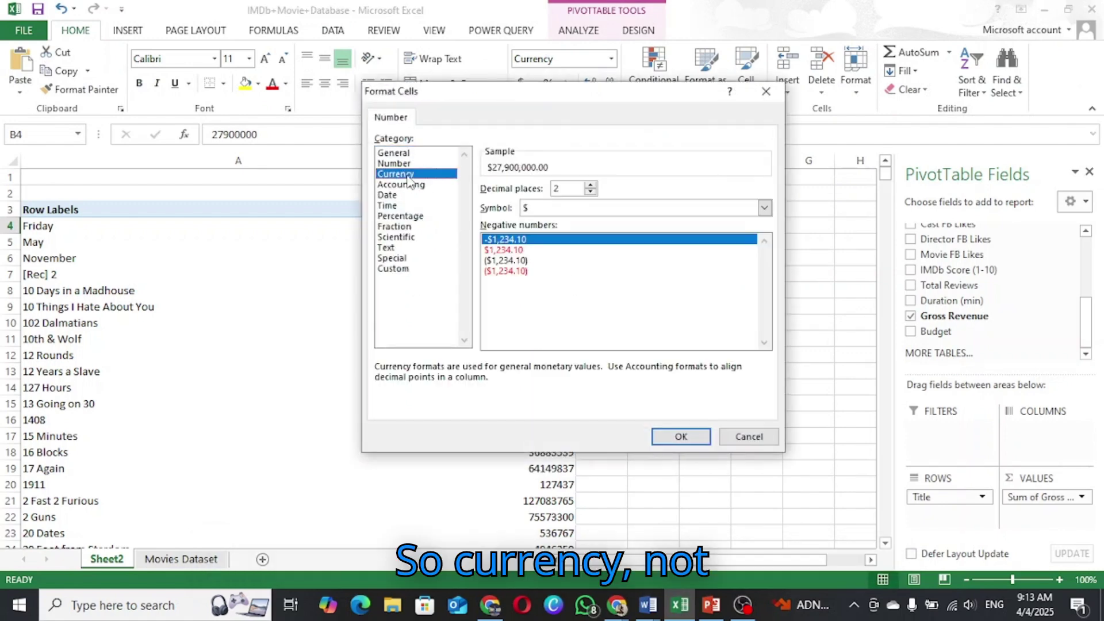
{"action": "left_click", "coordinate": [591, 192]}
{"action": "left_click", "coordinate": [591, 192]}
{"action": "left_click", "coordinate": [690, 437]}
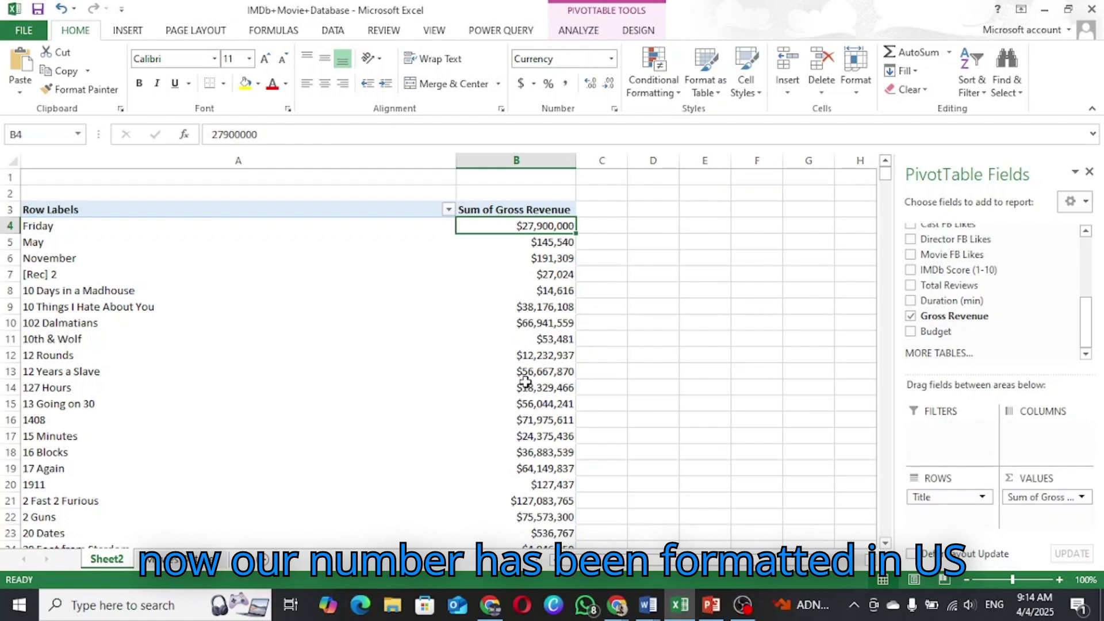
Apply a label filter to the row labels so that only titles beginning with S are shown
{"action": "mouse_move", "coordinate": [549, 382]}
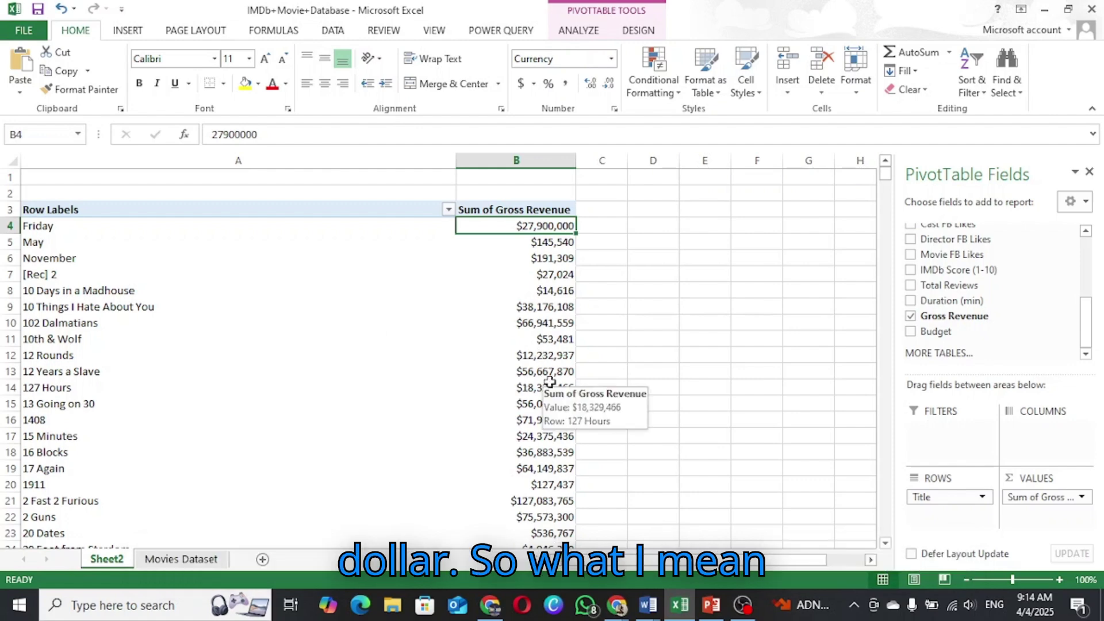
{"action": "mouse_move", "coordinate": [434, 393]}
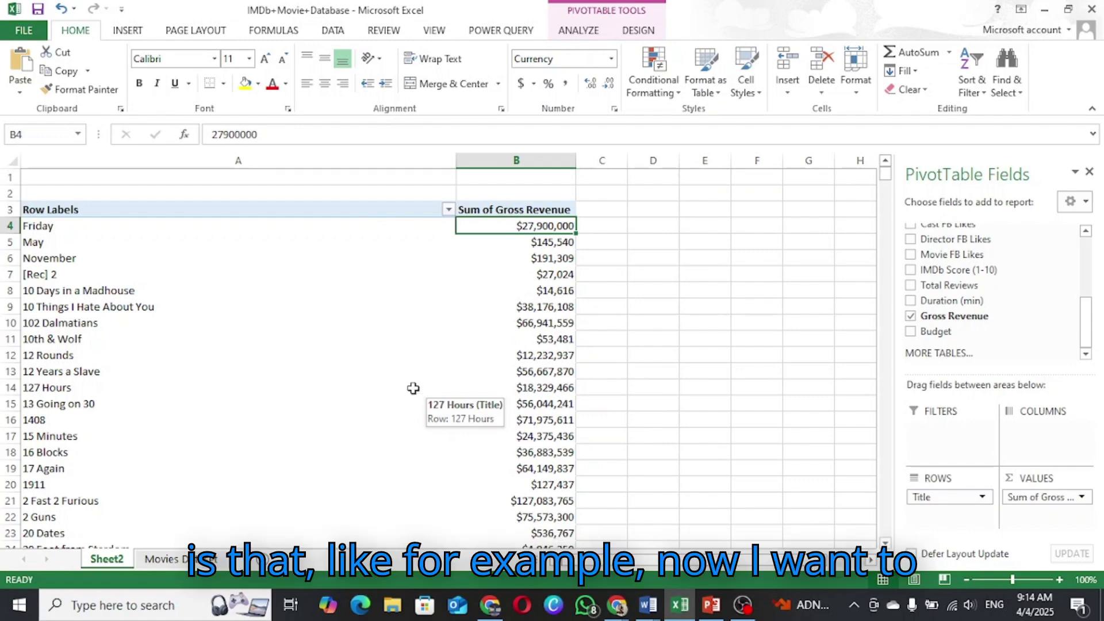
{"action": "left_click", "coordinate": [449, 210]}
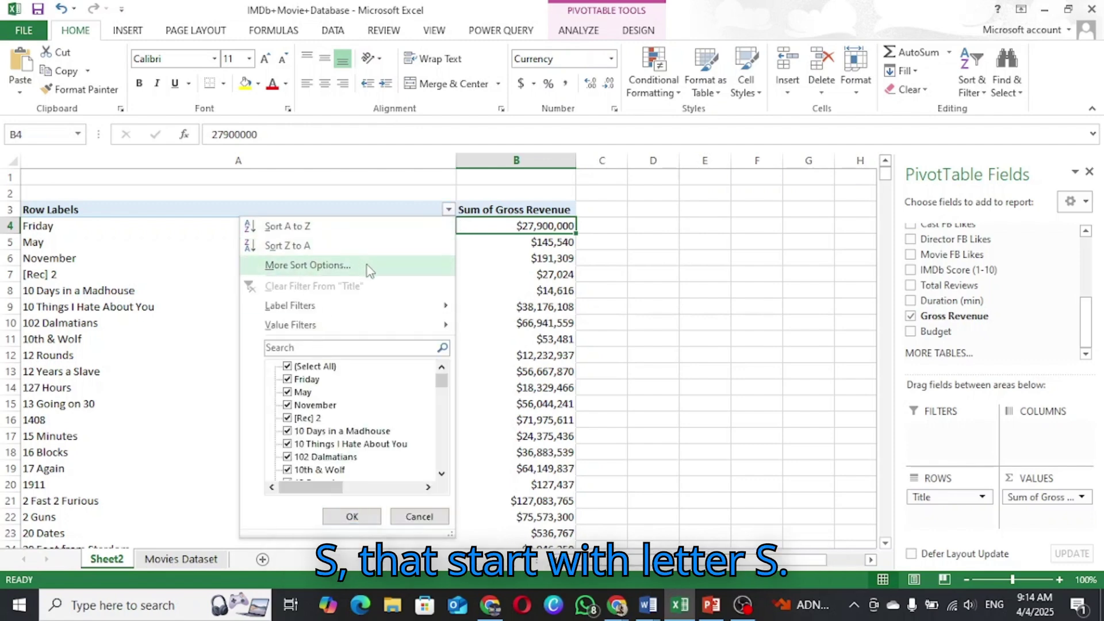
{"action": "mouse_move", "coordinate": [312, 308]}
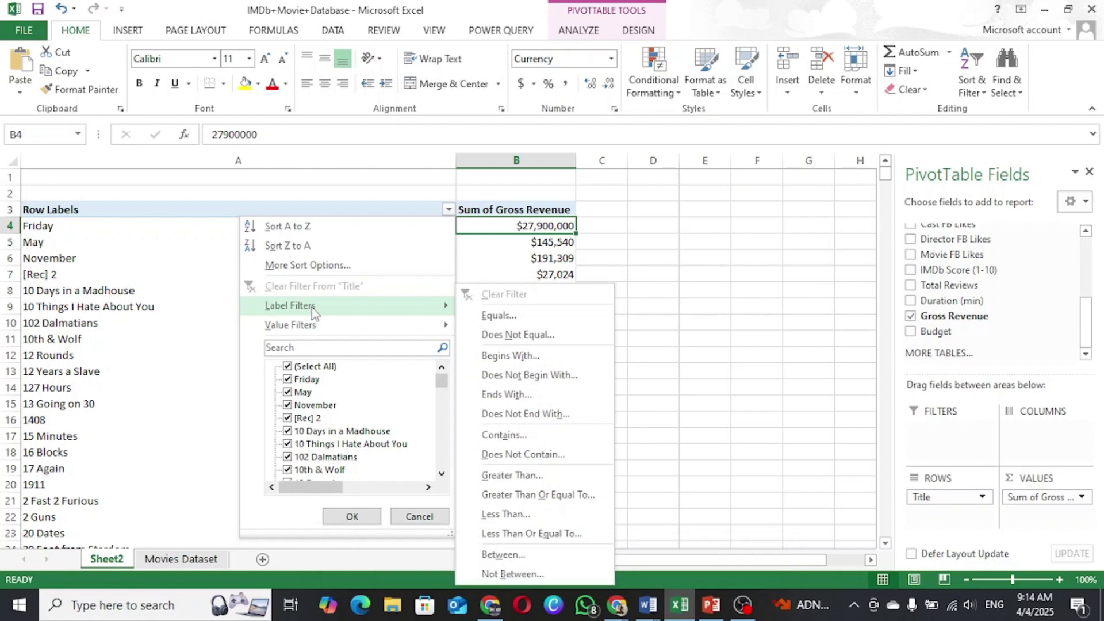
{"action": "left_click", "coordinate": [511, 361]}
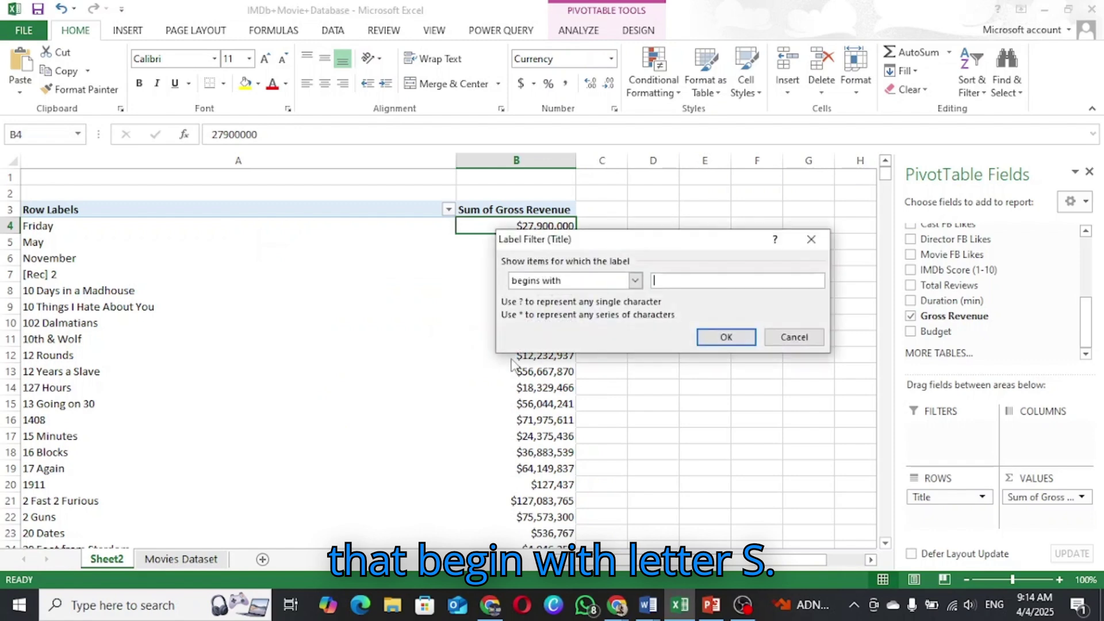
{"action": "type", "text": "S"}
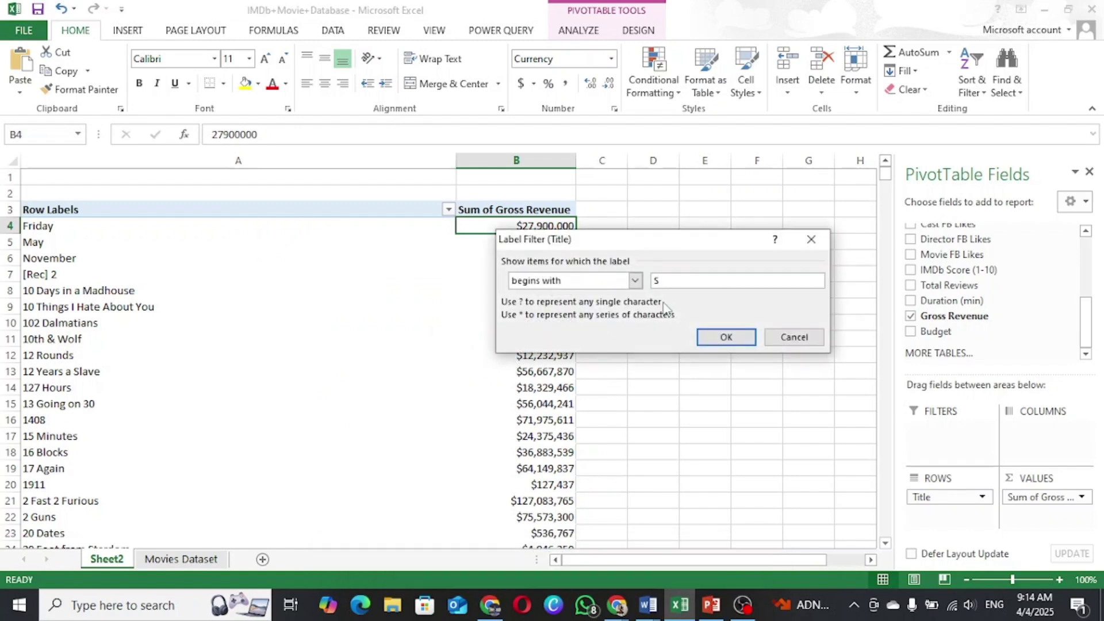
{"action": "left_click", "coordinate": [725, 337]}
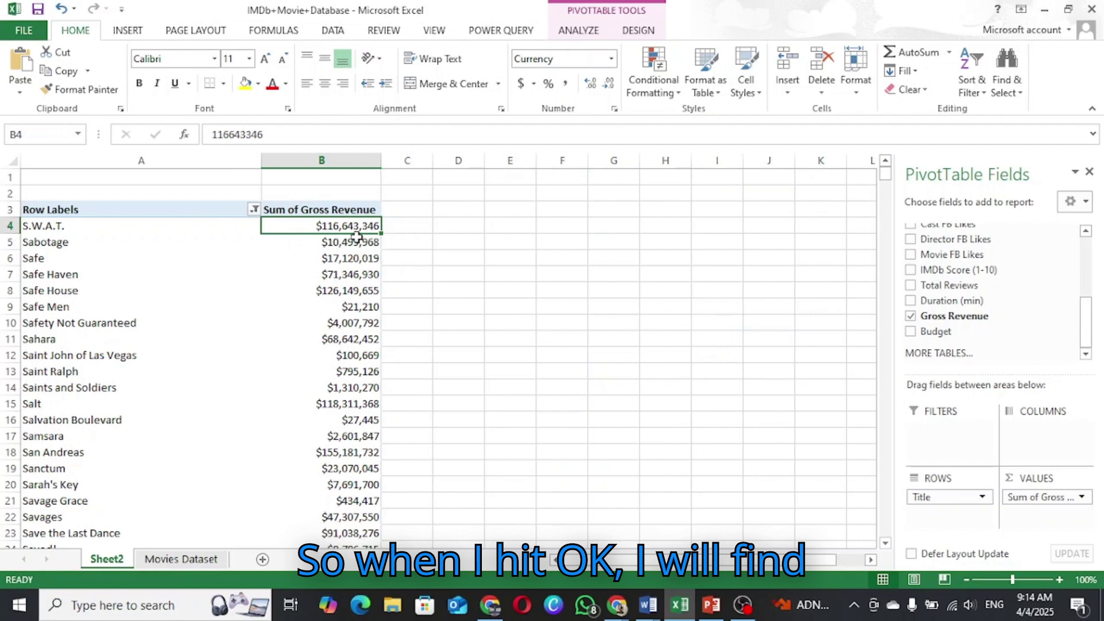
Apply a value filter to the titles for Sum of Gross Revenue greater than 10000000
{"action": "mouse_move", "coordinate": [889, 183]}
{"action": "left_mouse_down"}
{"action": "mouse_move", "coordinate": [886, 212]}
{"action": "mouse_move", "coordinate": [887, 175]}
{"action": "left_mouse_up"}
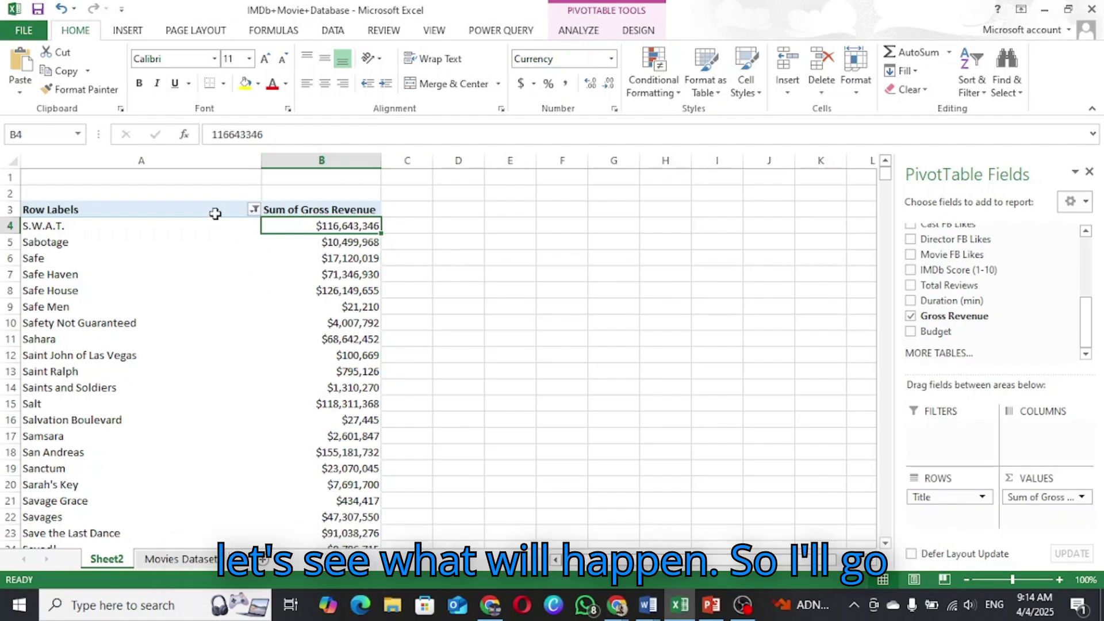
{"action": "left_click", "coordinate": [254, 209]}
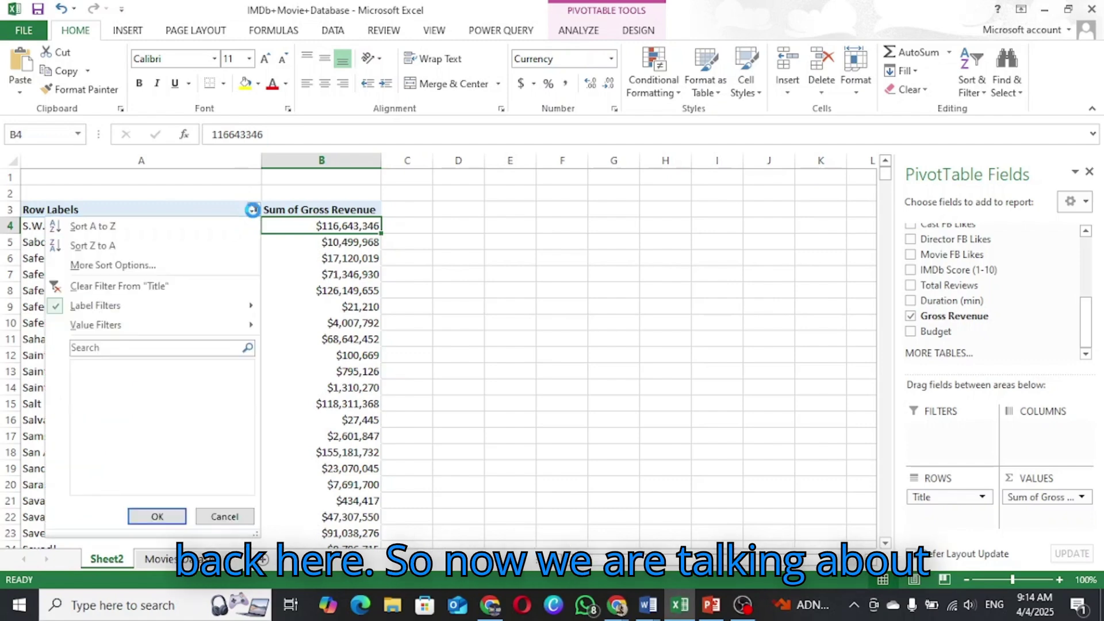
{"action": "left_click", "coordinate": [88, 325]}
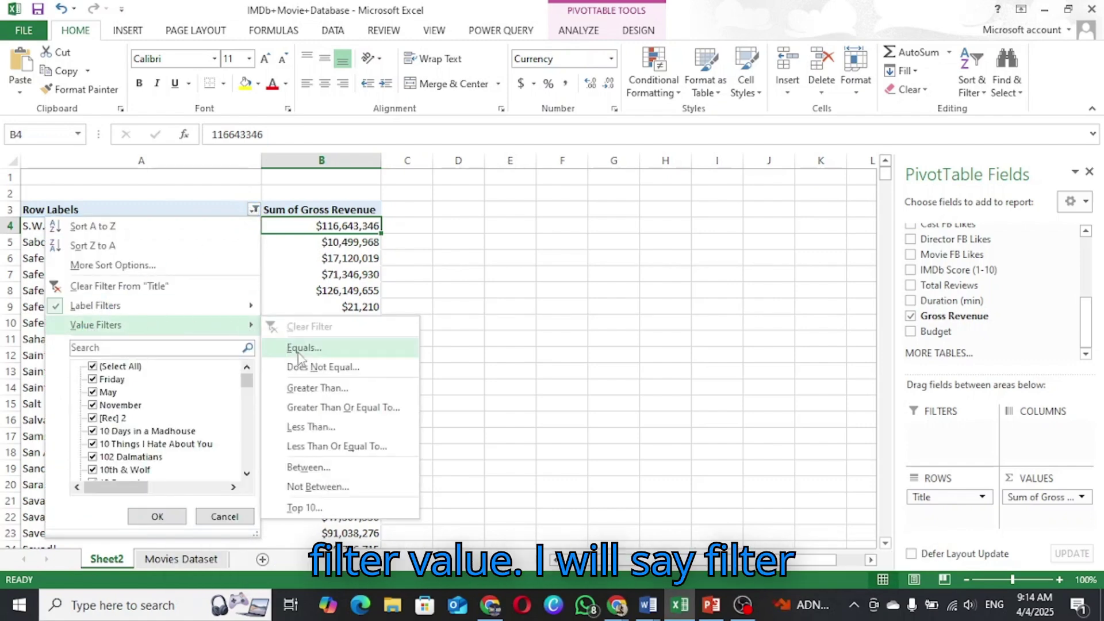
{"action": "left_click", "coordinate": [324, 389]}
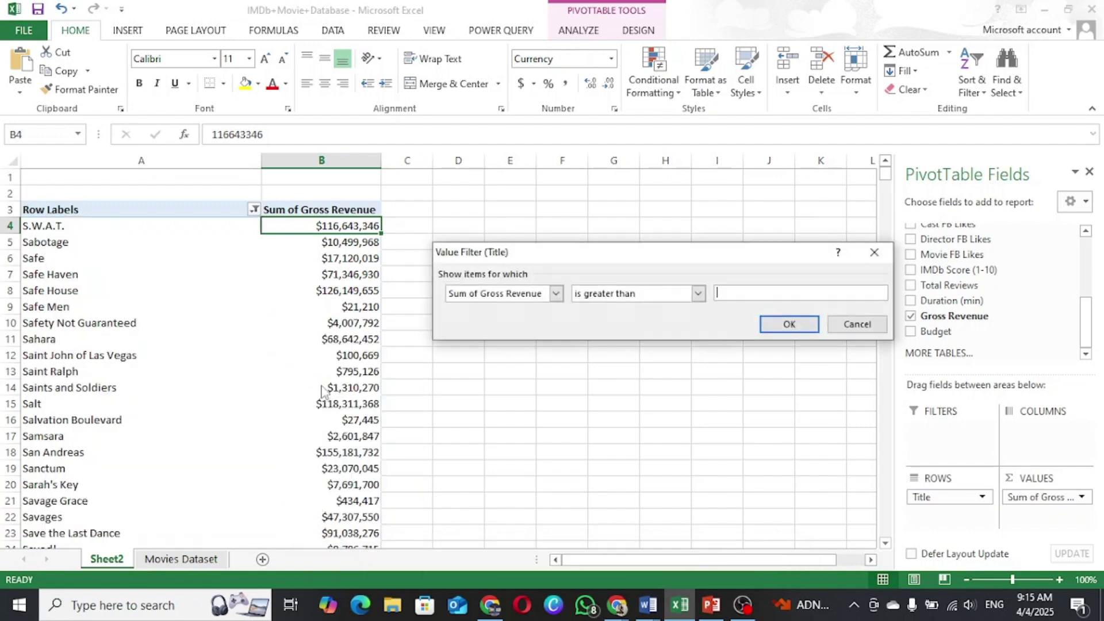
{"action": "type", "text": "1"}
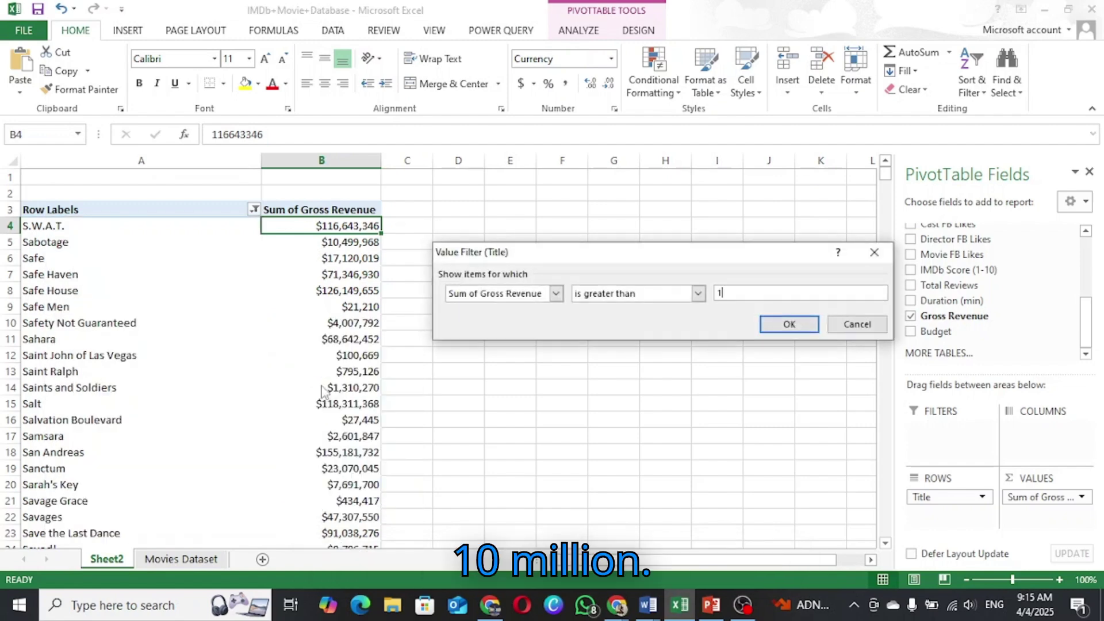
{"action": "type", "text": "0000000"}
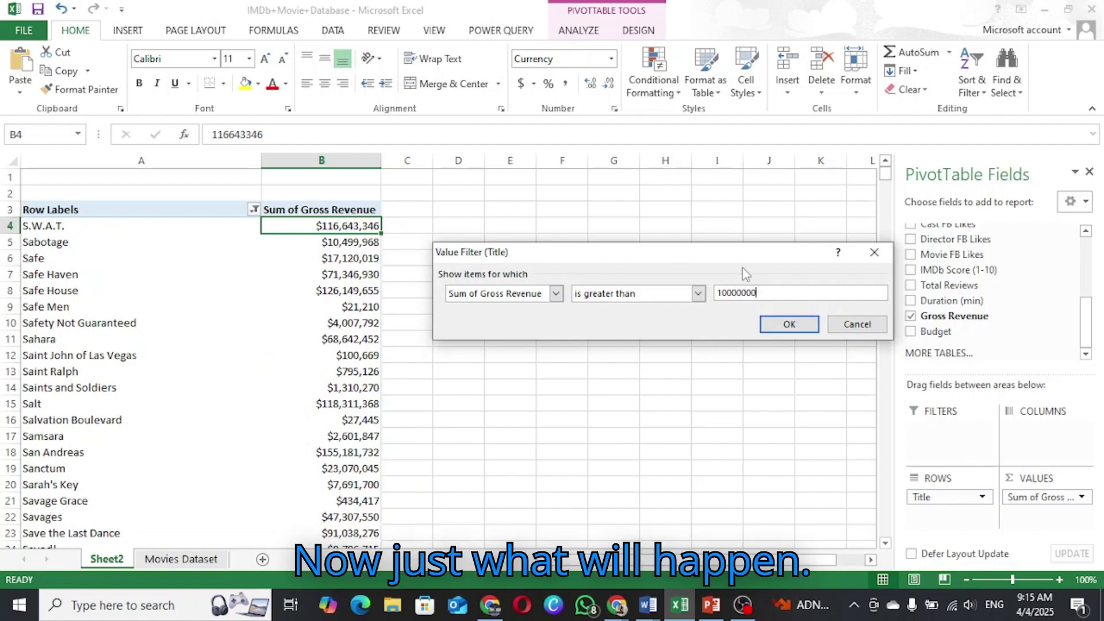
{"action": "left_click", "coordinate": [789, 325]}
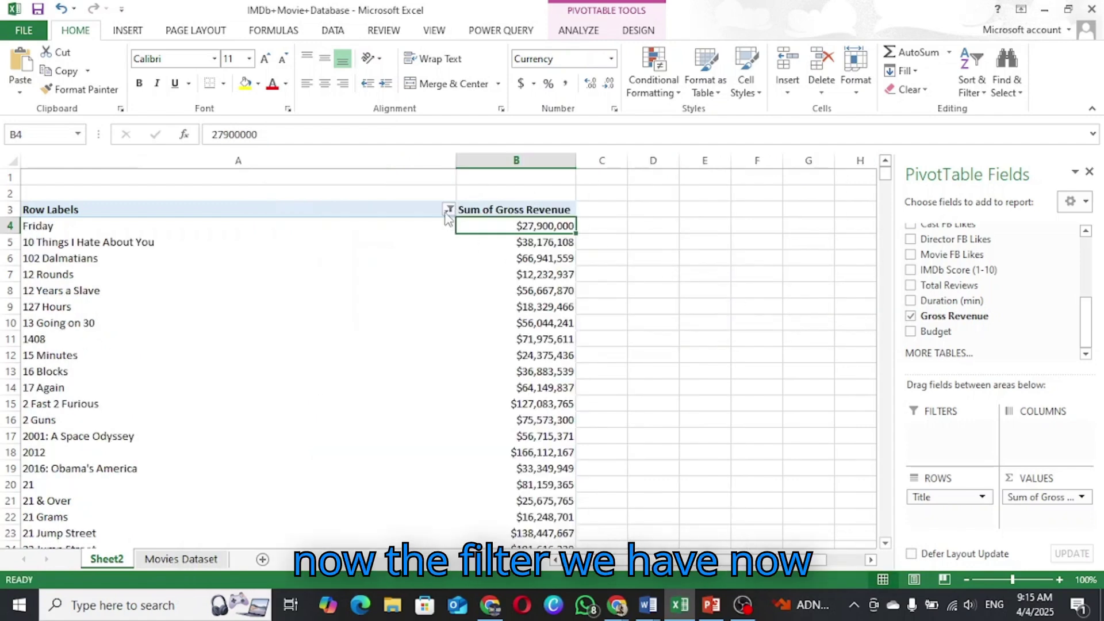
Clear the filter from the Title row labels and select the 12 Rounds row label
{"action": "mouse_move", "coordinate": [448, 218]}
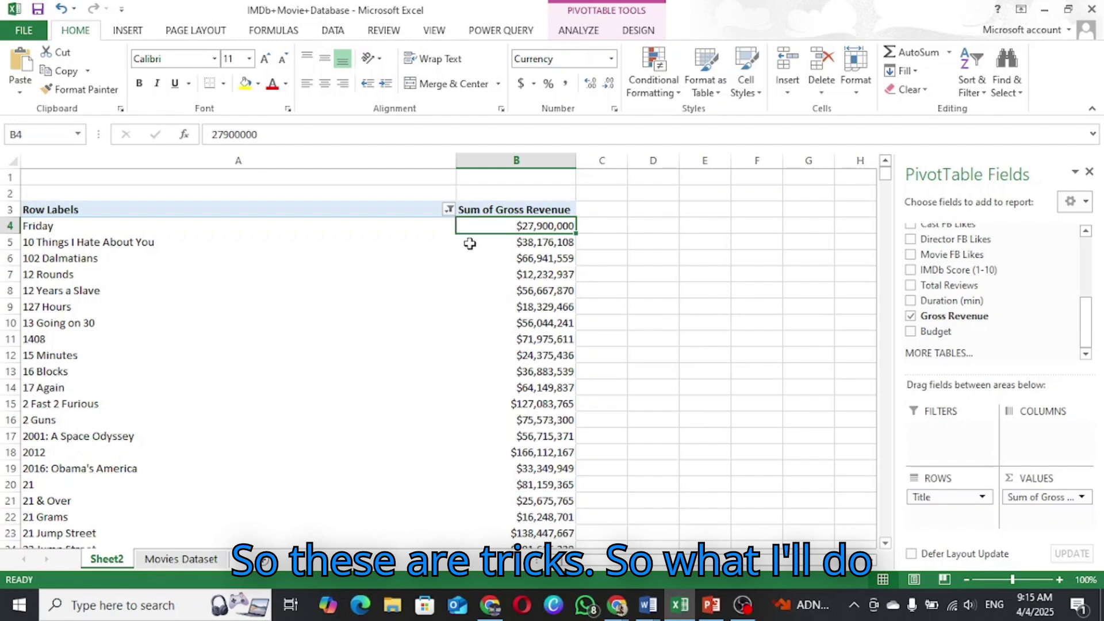
{"action": "left_click", "coordinate": [449, 211]}
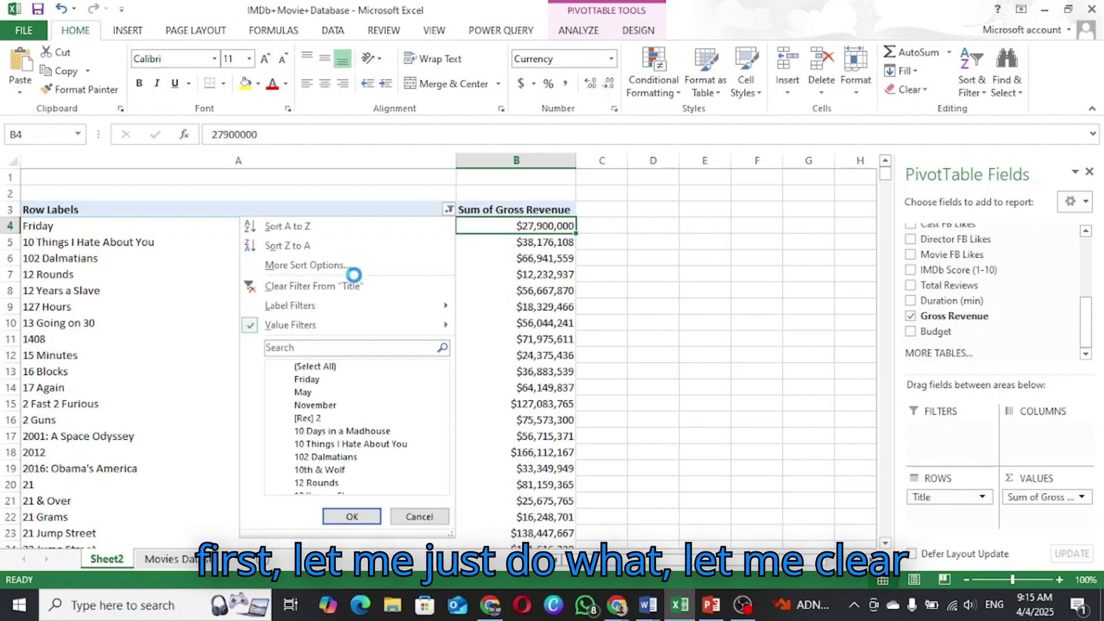
{"action": "left_click", "coordinate": [293, 286]}
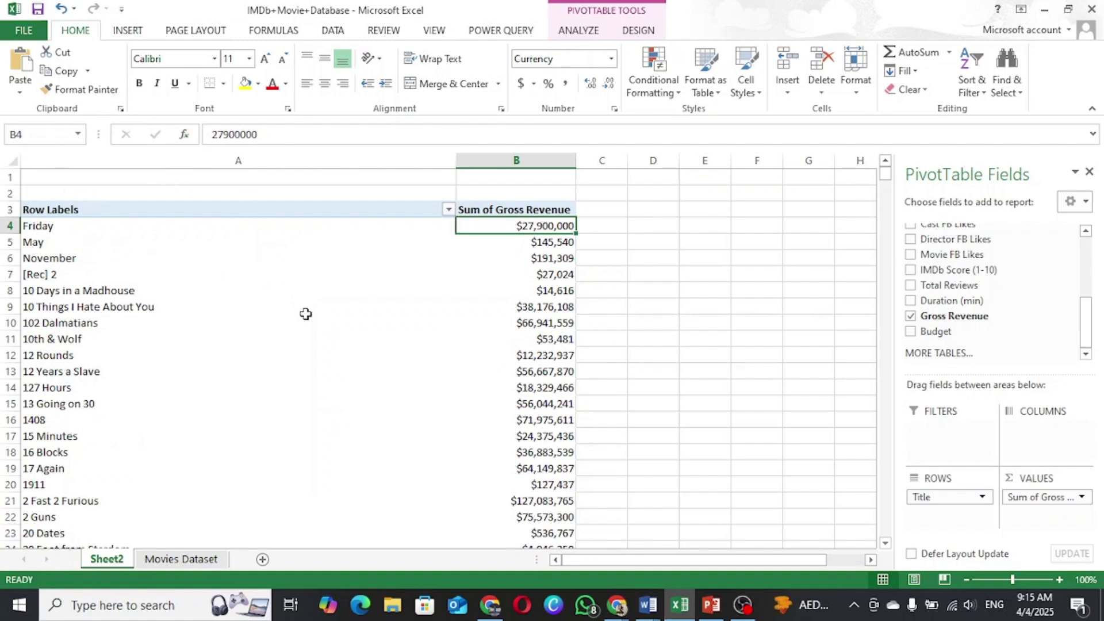
{"action": "left_click", "coordinate": [293, 357]}
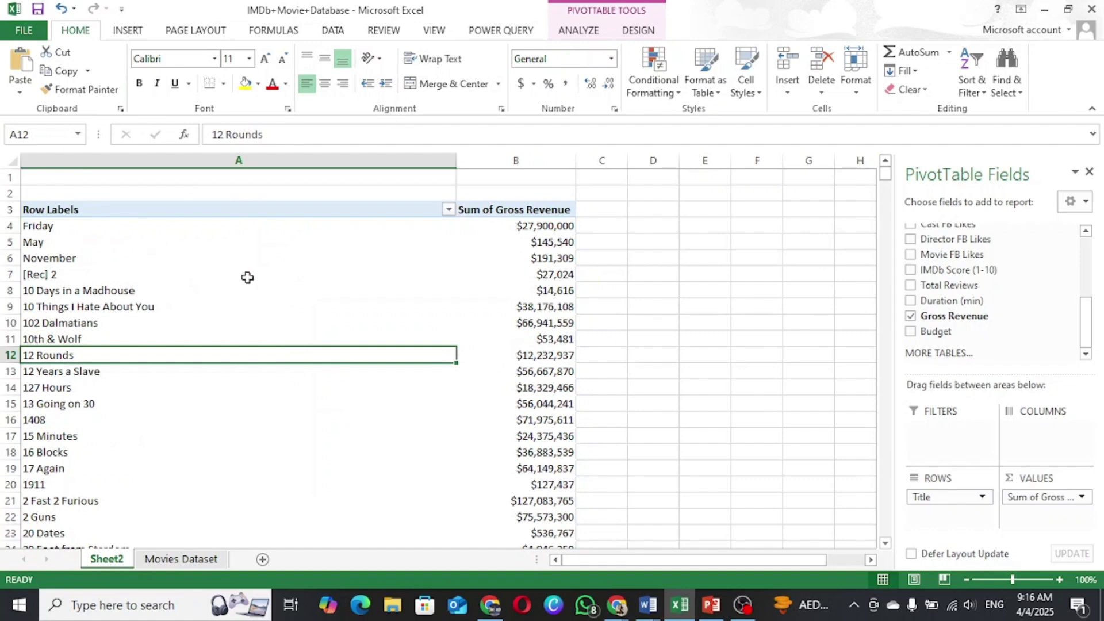
{"action": "left_click", "coordinate": [375, 319]}
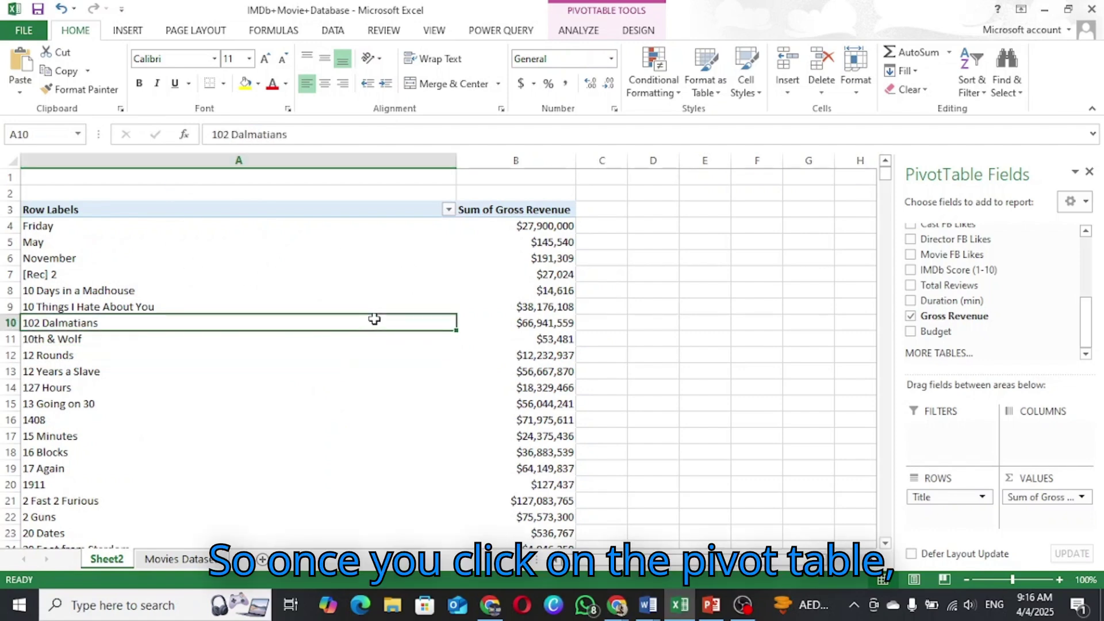
{"action": "left_click", "coordinate": [128, 32]}
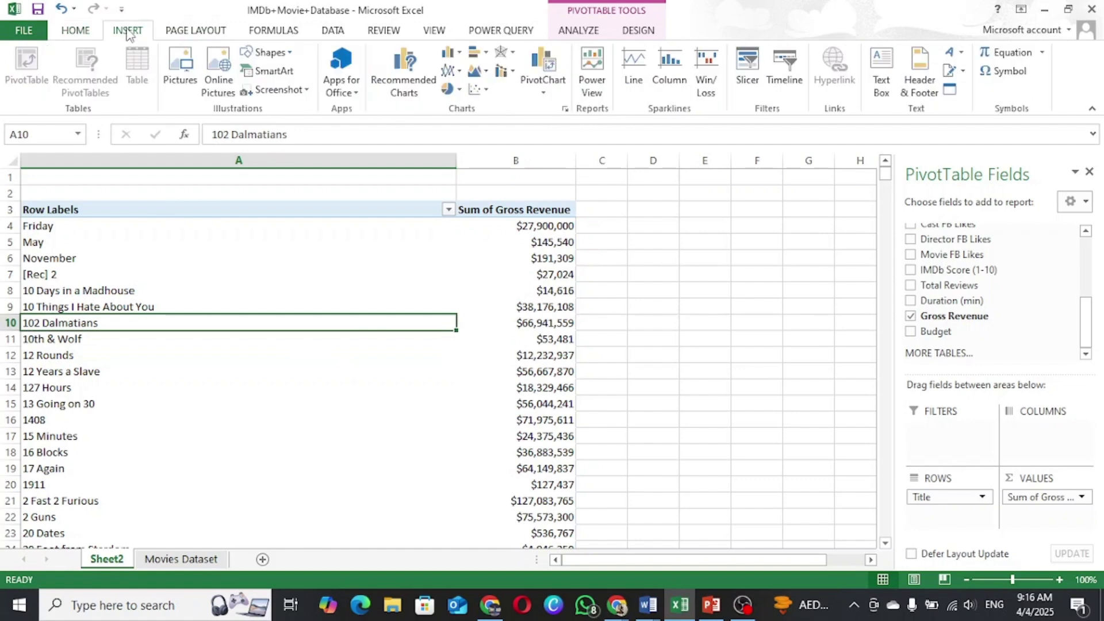
{"action": "left_click", "coordinate": [191, 289]}
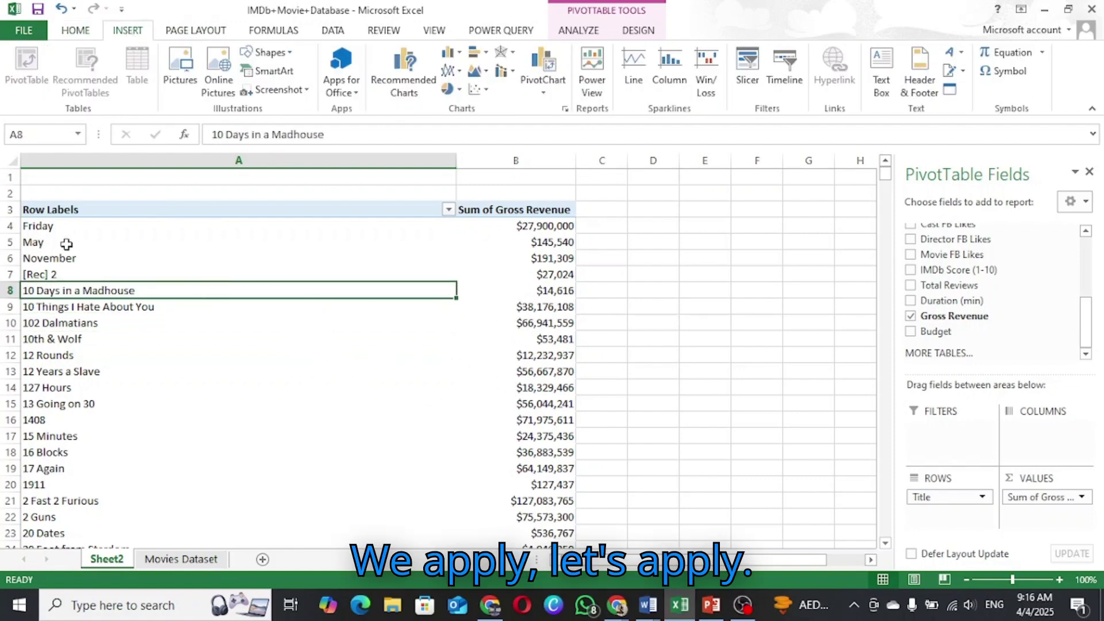
Apply a label filter to the PivotTable's row labels to show only titles that begin with S
{"action": "left_click", "coordinate": [448, 210]}
{"action": "mouse_move", "coordinate": [286, 326]}
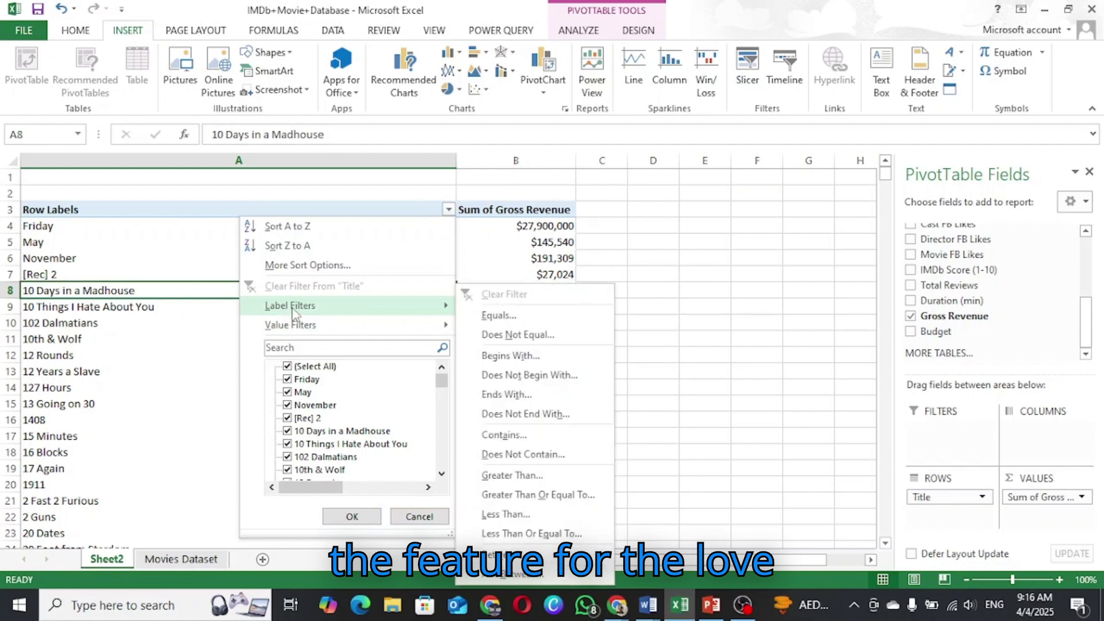
{"action": "left_click", "coordinate": [504, 356]}
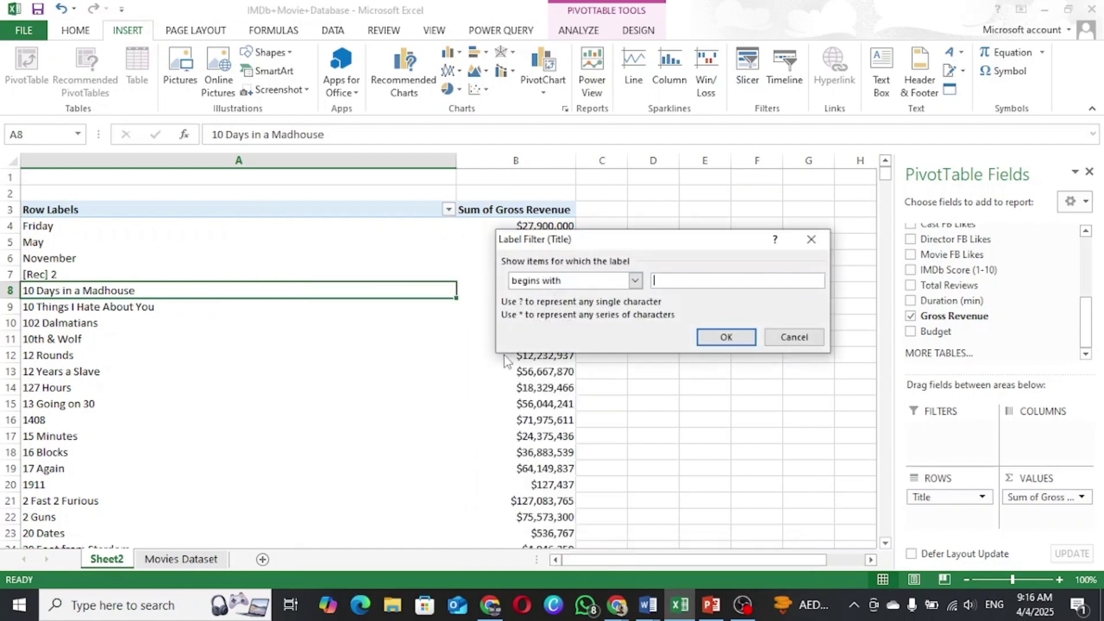
{"action": "type", "text": "S"}
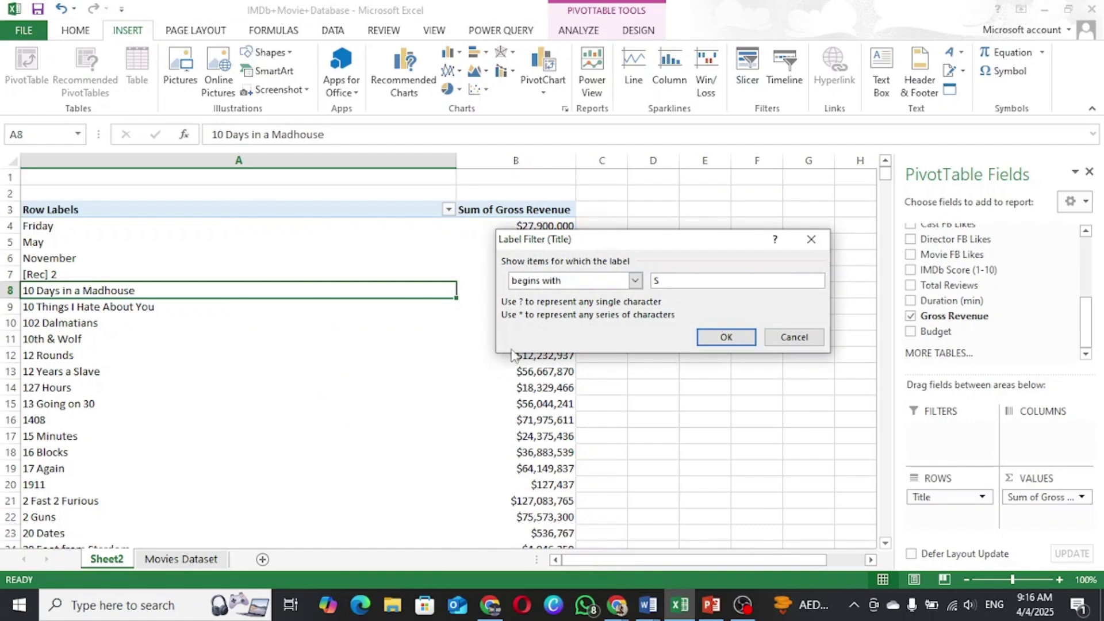
{"action": "left_click", "coordinate": [718, 335]}
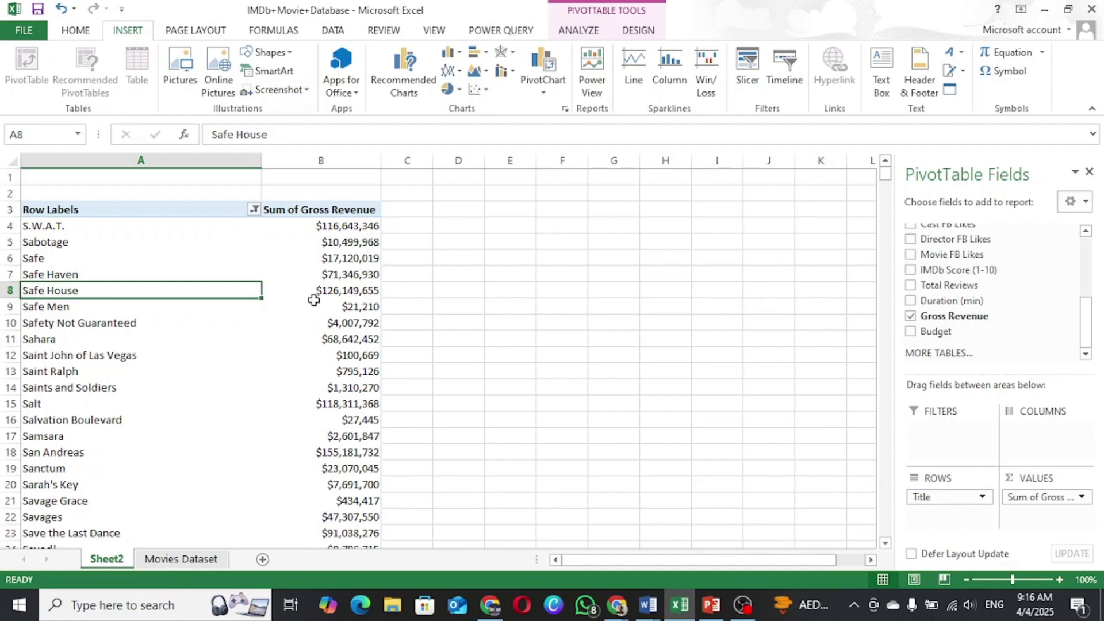
Allow multiple filters per field in the PivotTable's totals and filters options
{"action": "left_click", "coordinate": [580, 31]}
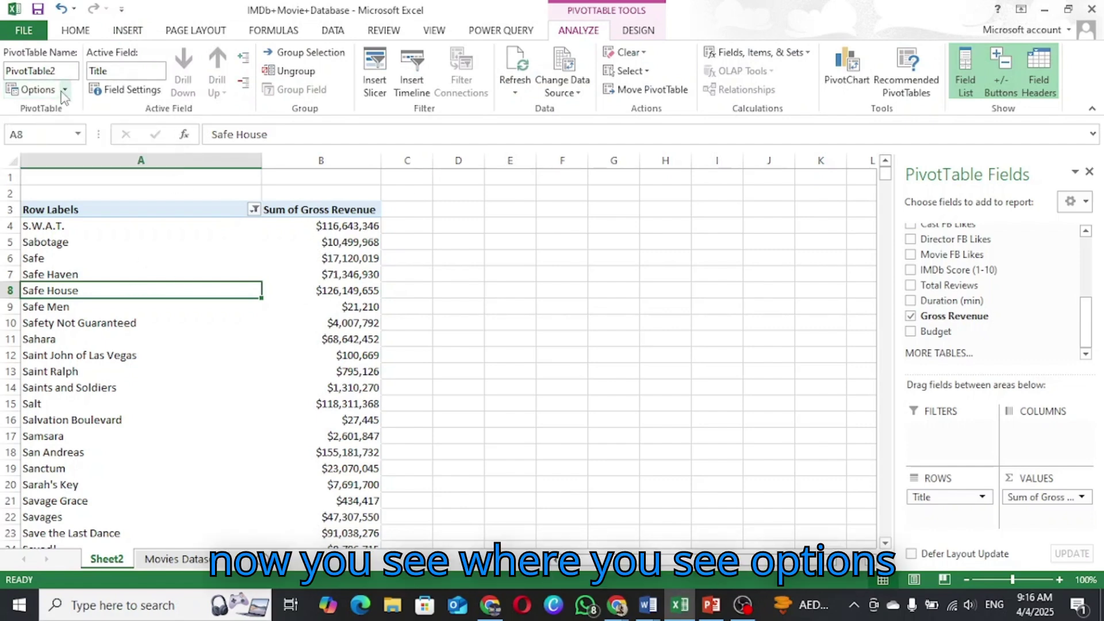
{"action": "left_click", "coordinate": [39, 90]}
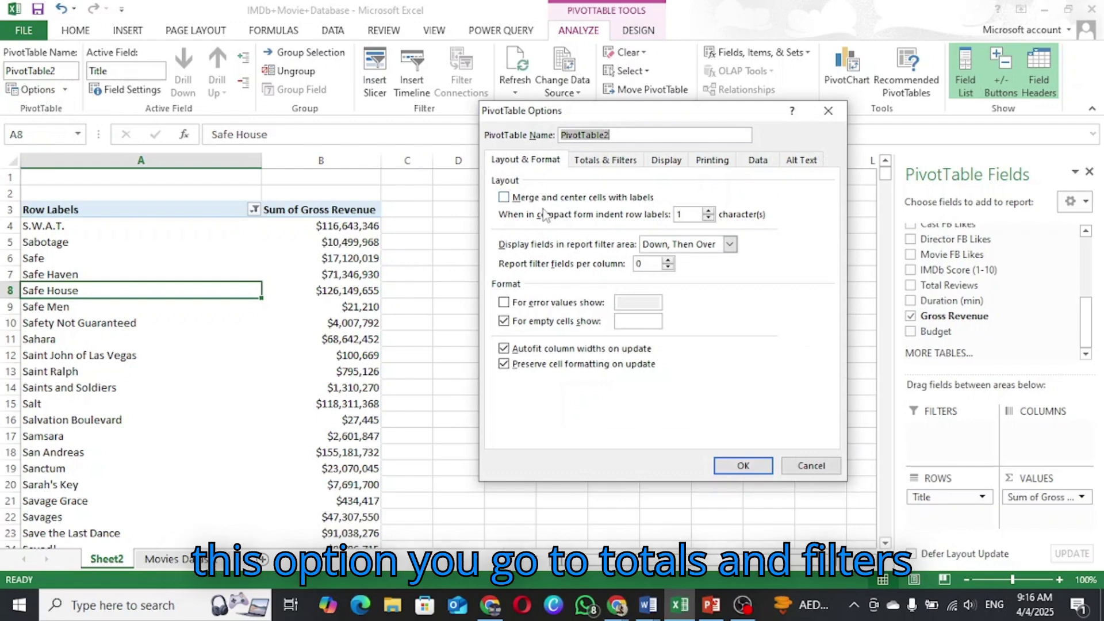
{"action": "left_click", "coordinate": [598, 162]}
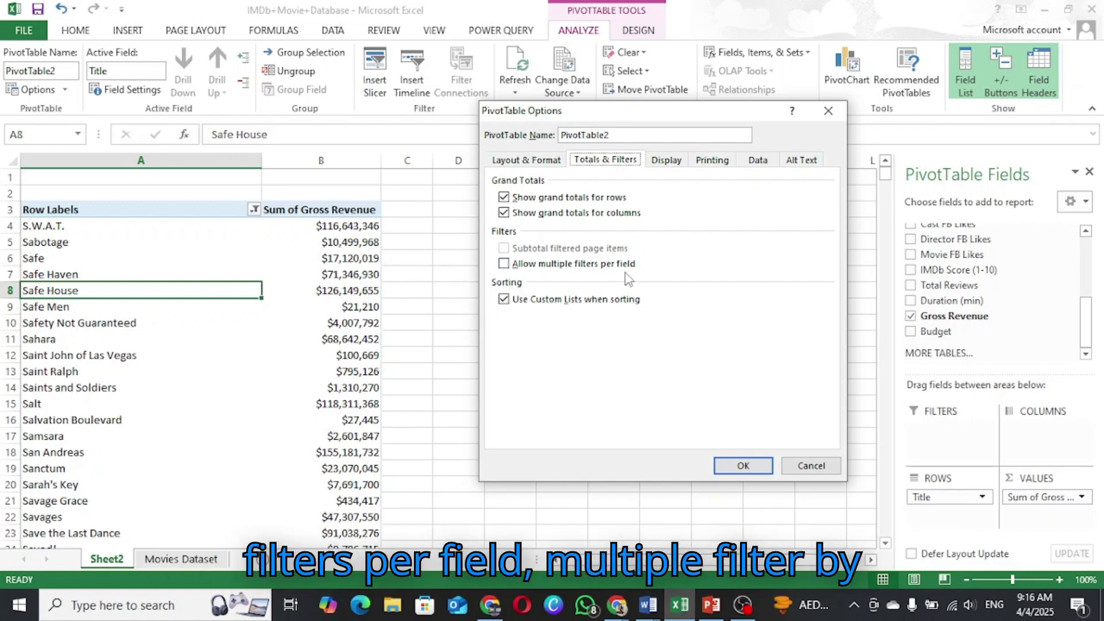
{"action": "left_click", "coordinate": [504, 264]}
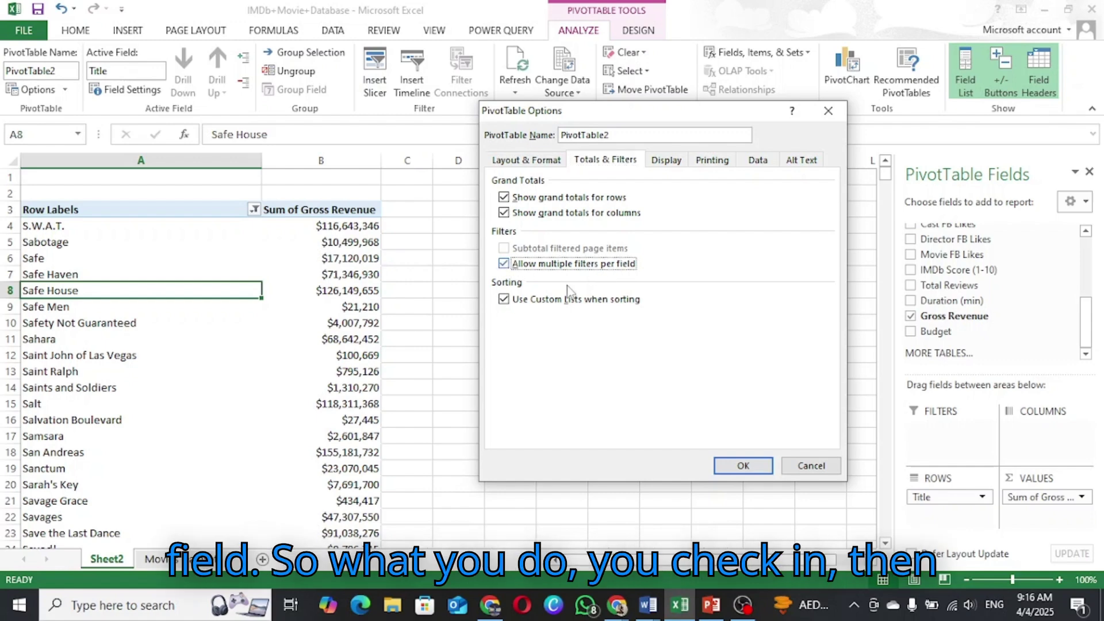
{"action": "left_click", "coordinate": [740, 464]}
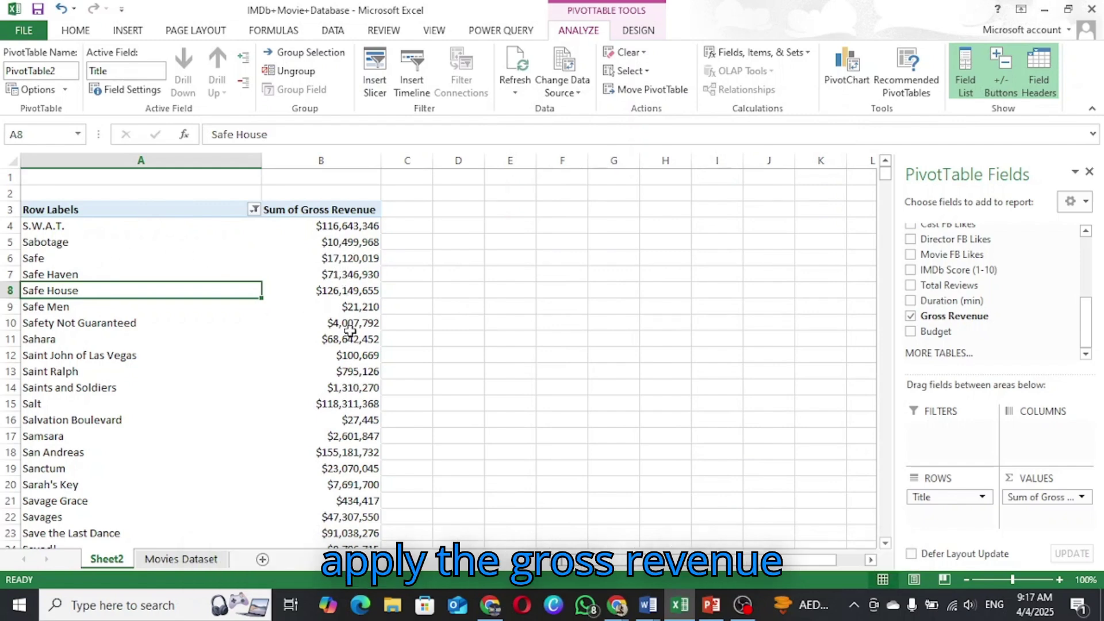
Add a value filter to the Title row labels for Sum of Gross Revenue greater than 20000000
{"action": "mouse_move", "coordinate": [350, 332]}
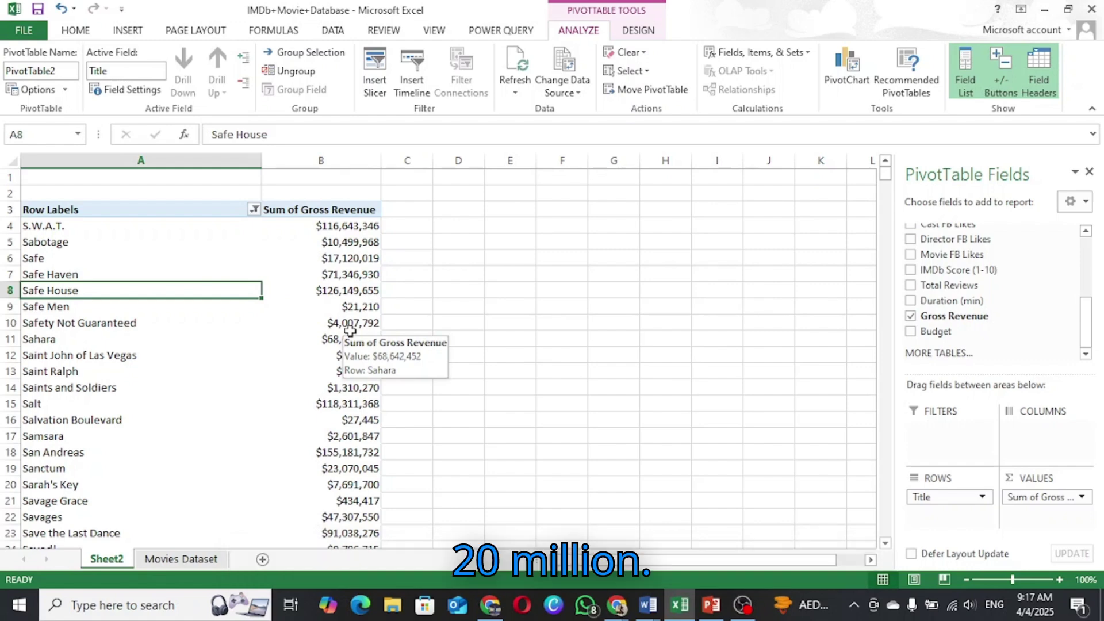
{"action": "left_click", "coordinate": [253, 210]}
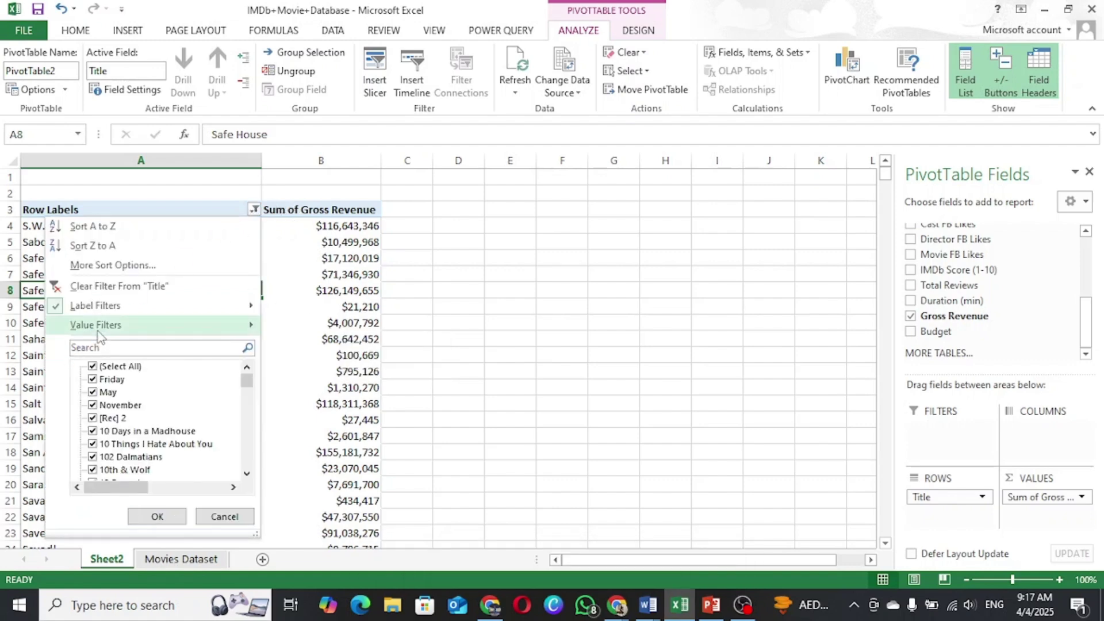
{"action": "mouse_move", "coordinate": [98, 332]}
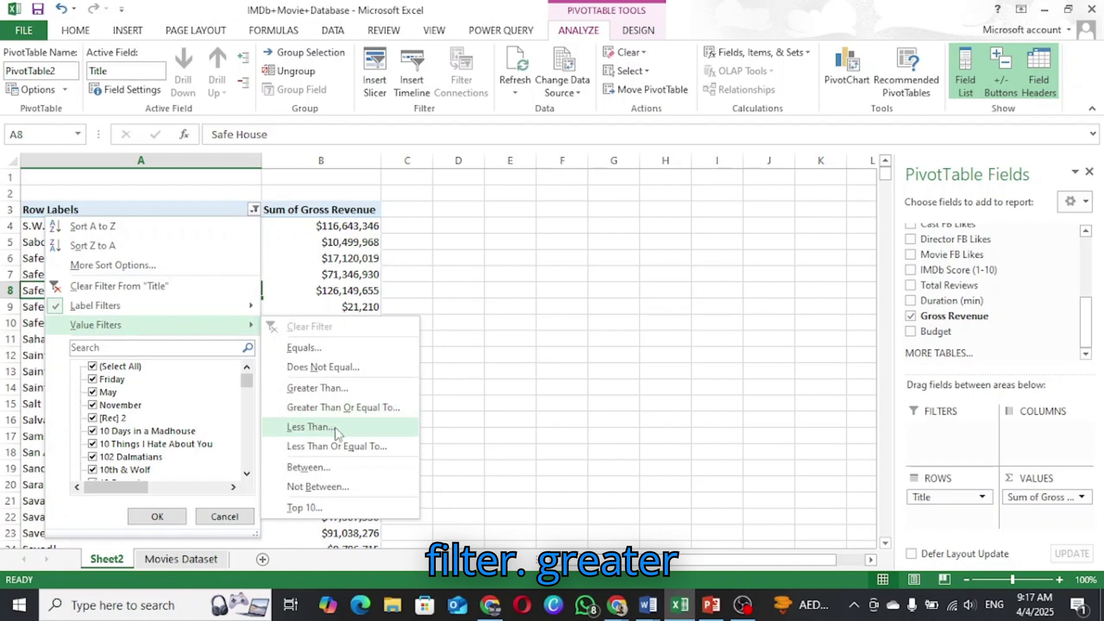
{"action": "left_click", "coordinate": [321, 392]}
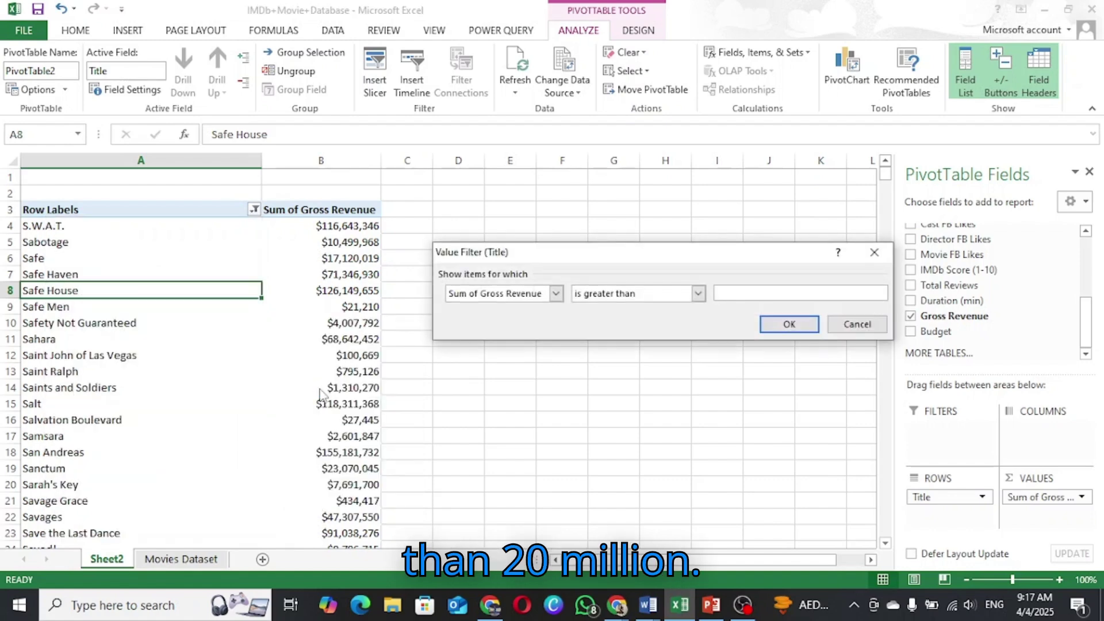
{"action": "type", "text": "2000000"}
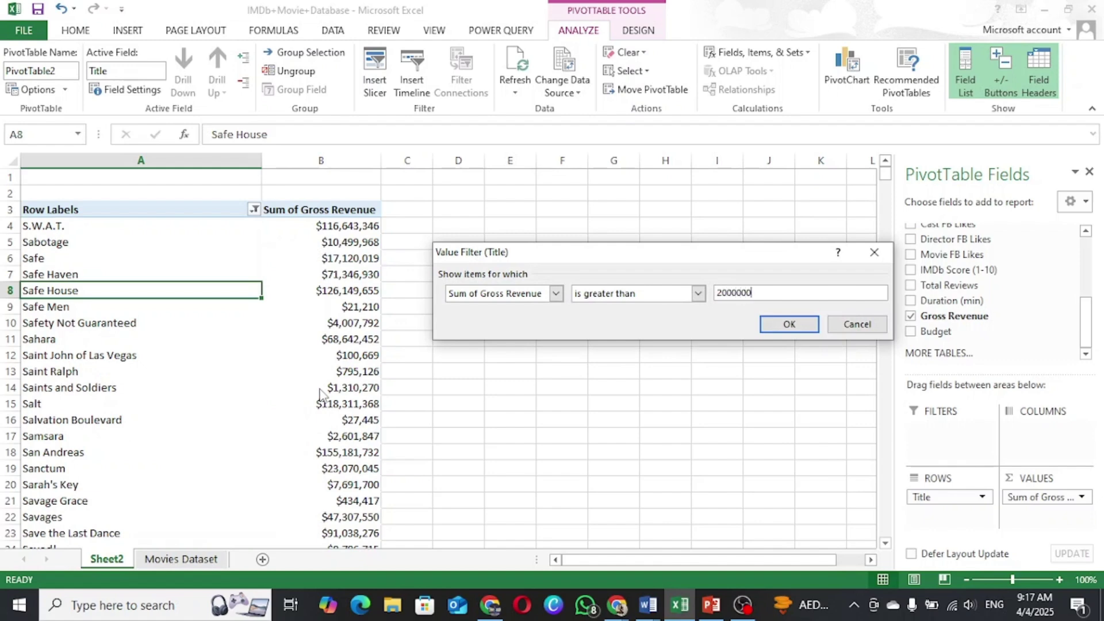
{"action": "type", "text": "0"}
{"action": "left_click", "coordinate": [799, 324]}
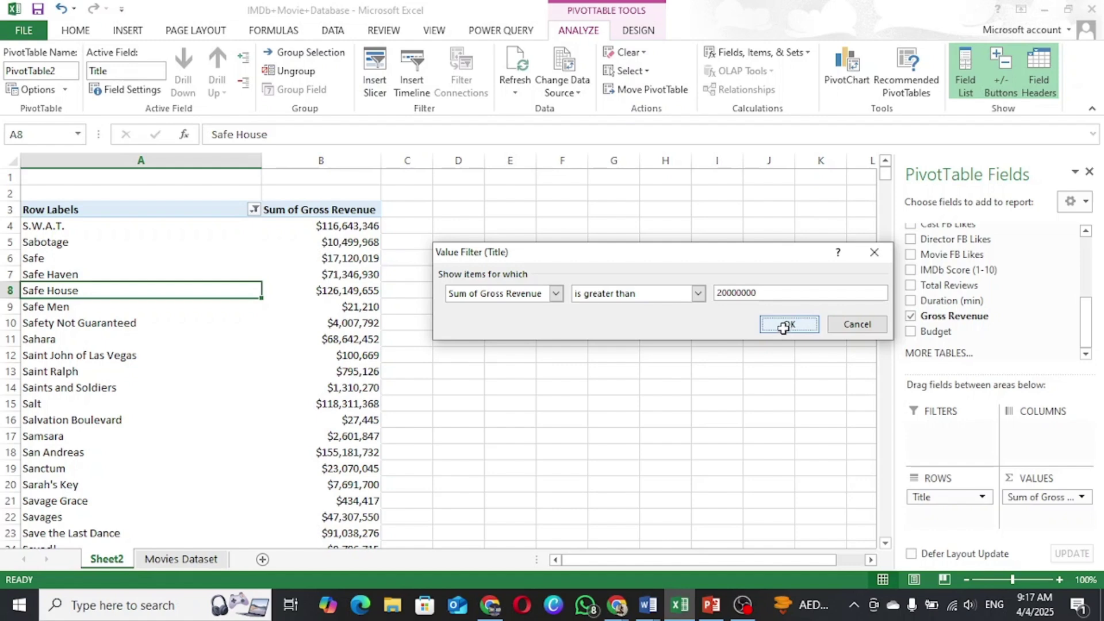
{"action": "left_click", "coordinate": [785, 324]}
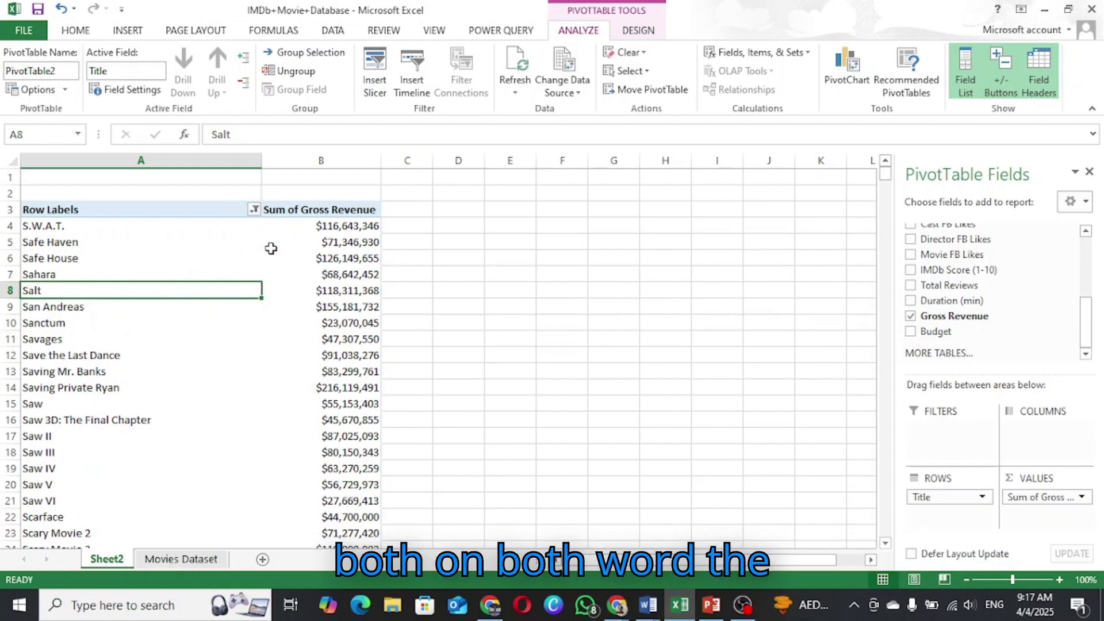
Check which label and value filters are active on the Title row labels and close the filter list
{"action": "mouse_move", "coordinate": [263, 221]}
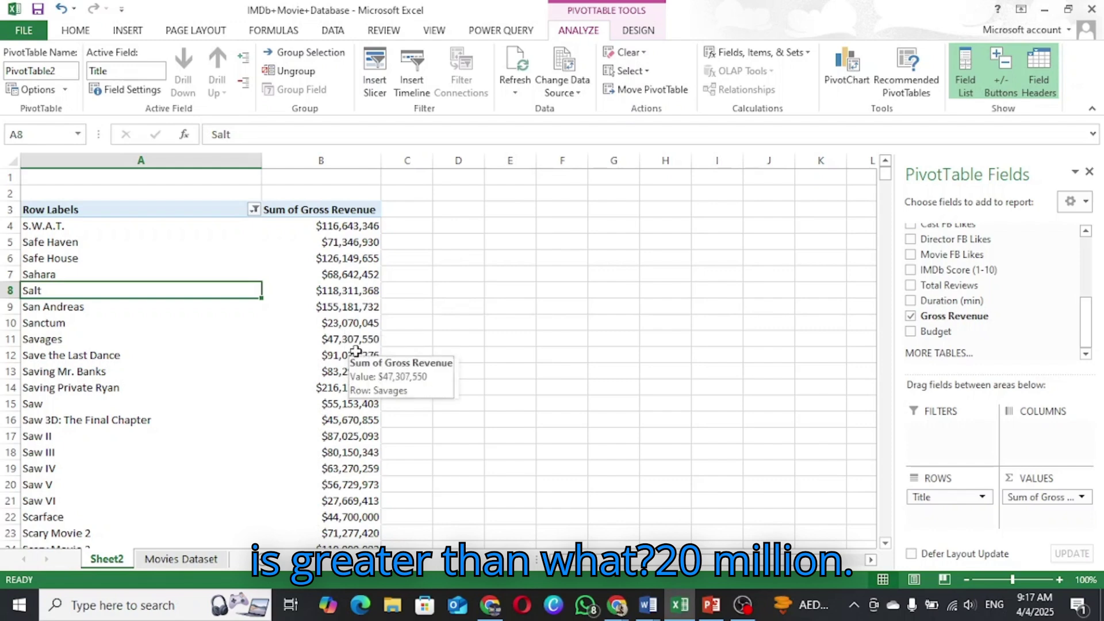
{"action": "left_click", "coordinate": [255, 216]}
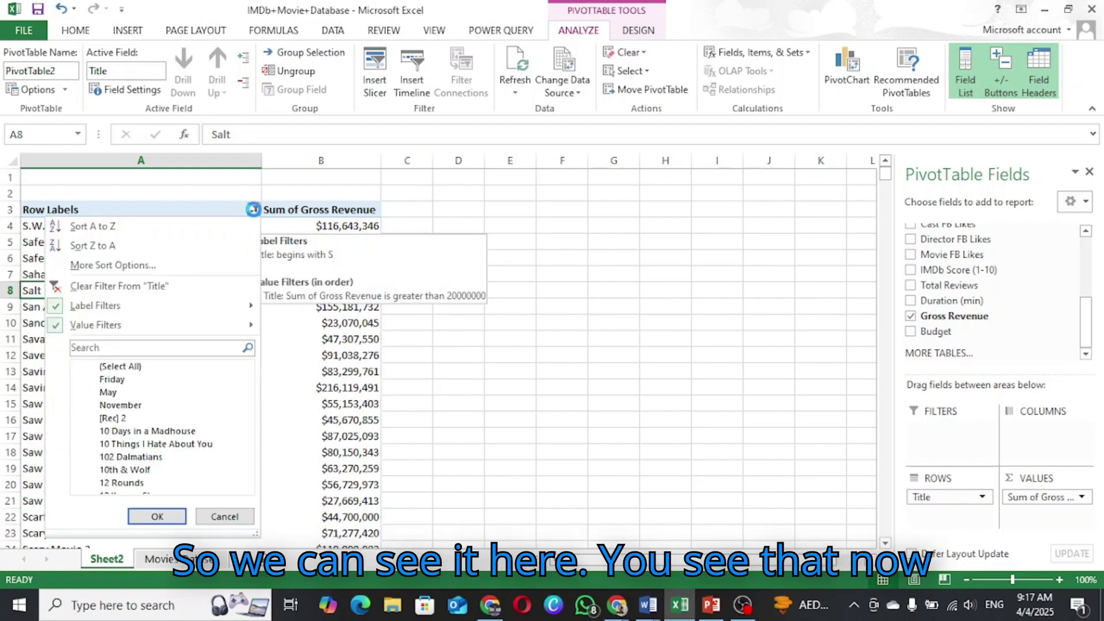
{"action": "mouse_move", "coordinate": [50, 326]}
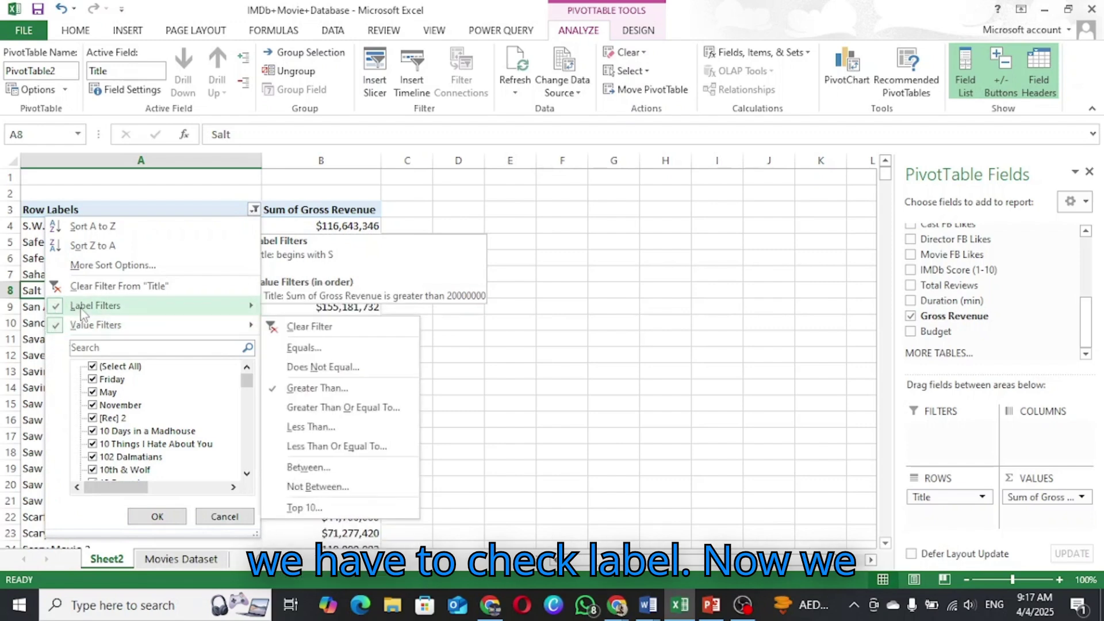
{"action": "mouse_move", "coordinate": [104, 312]}
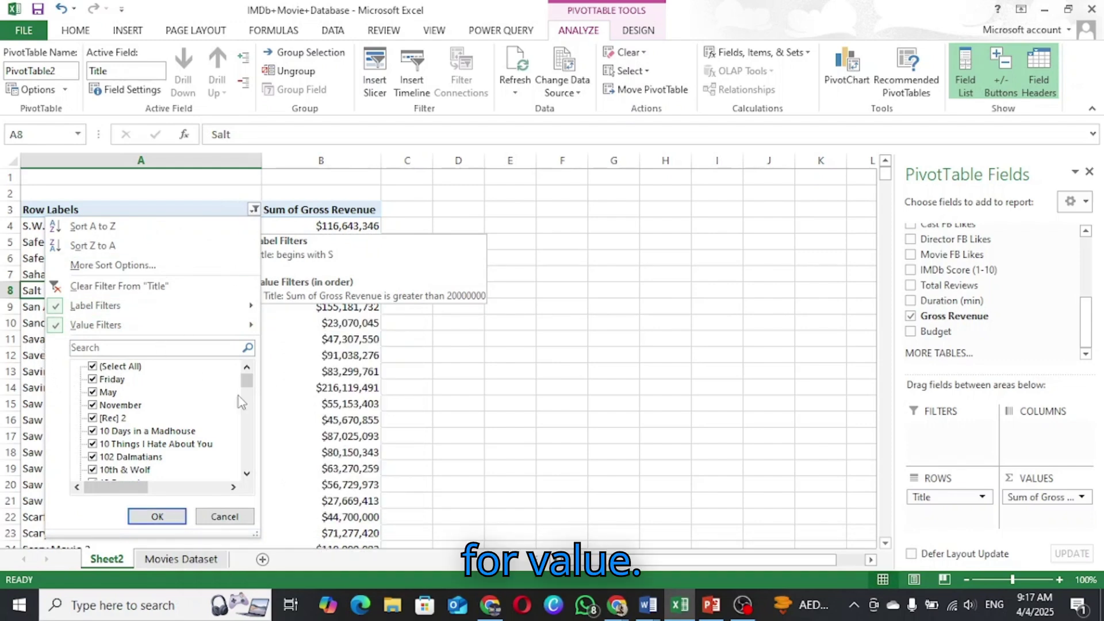
{"action": "left_click", "coordinate": [302, 399]}
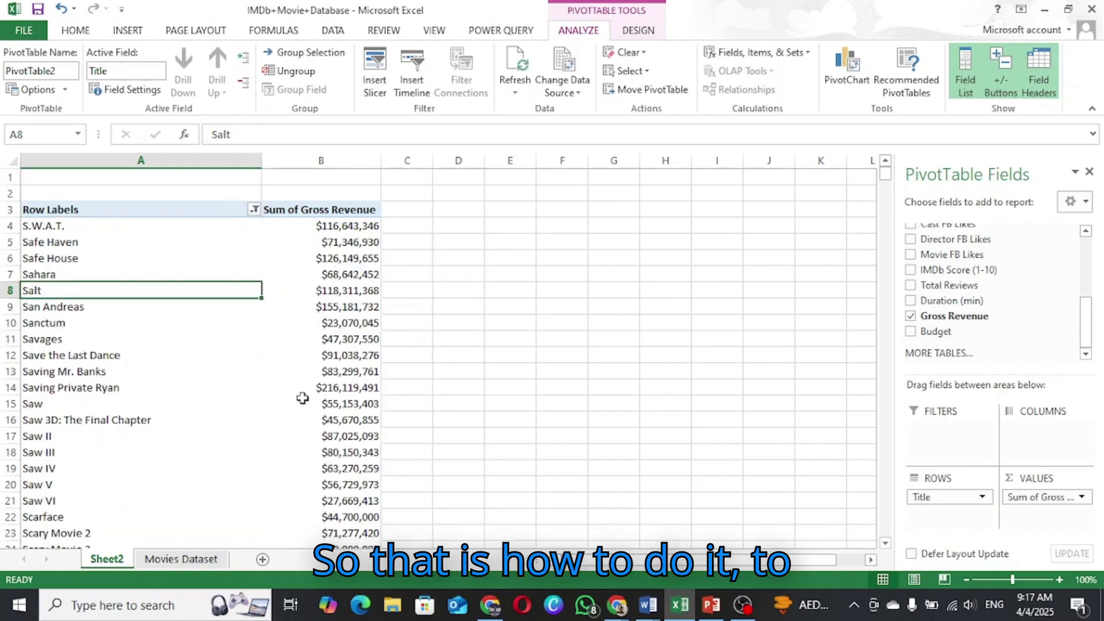